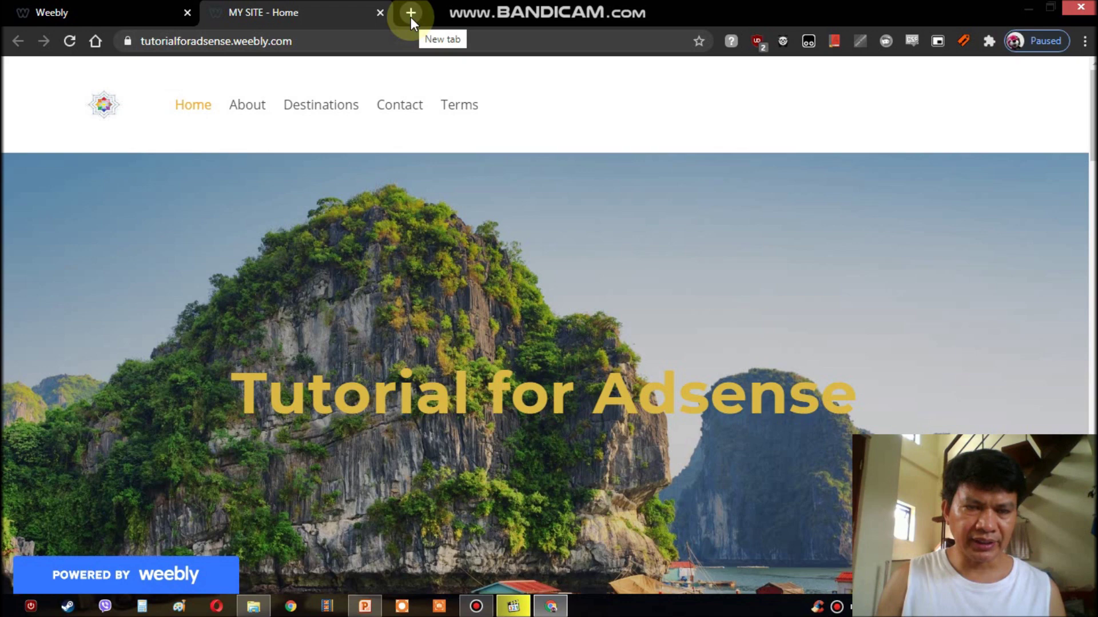
# - Open a new browser tab beside the published 'Tutorial for Adsense' site
pyautogui.click(410, 14)
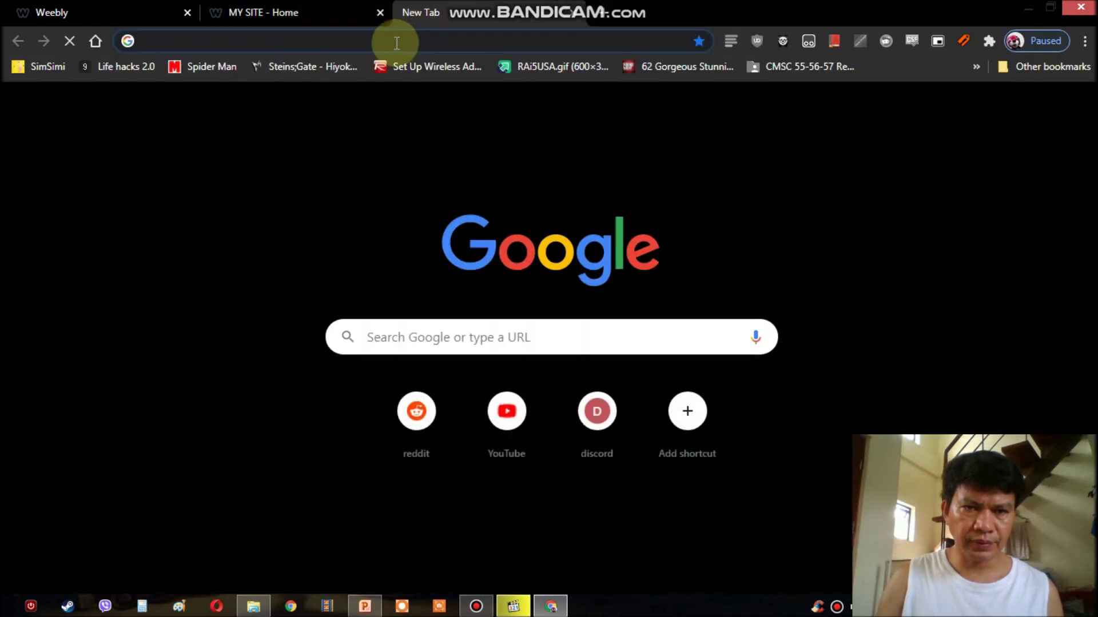
# - Go to google.com/adsense in the new tab to load the AdSense Home dashboard
pyautogui.click(396, 42)
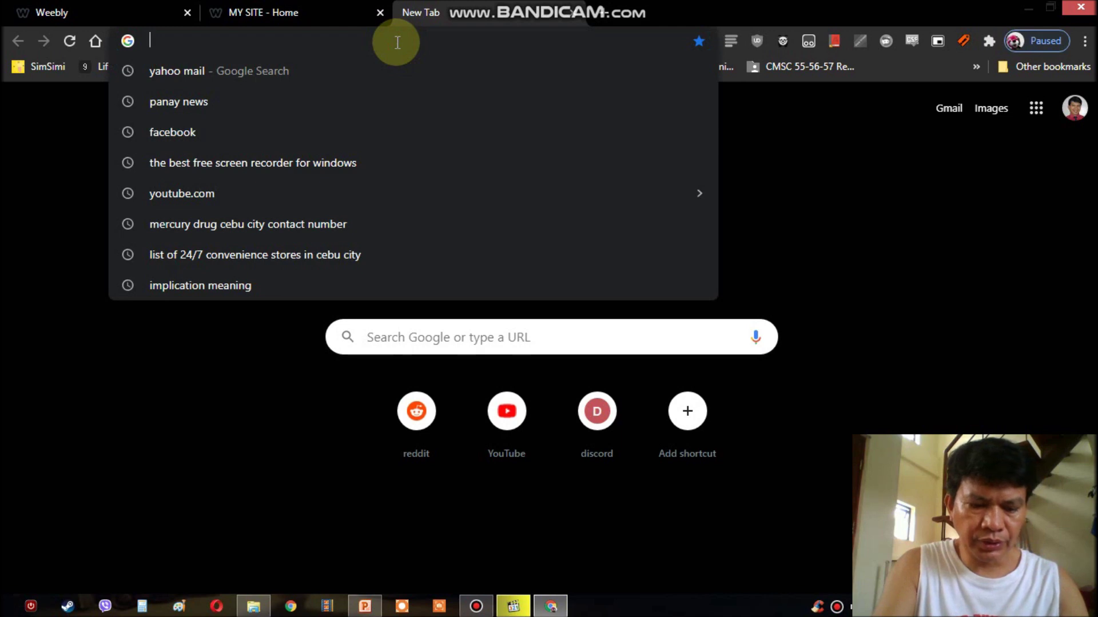
pyautogui.write('google.com')
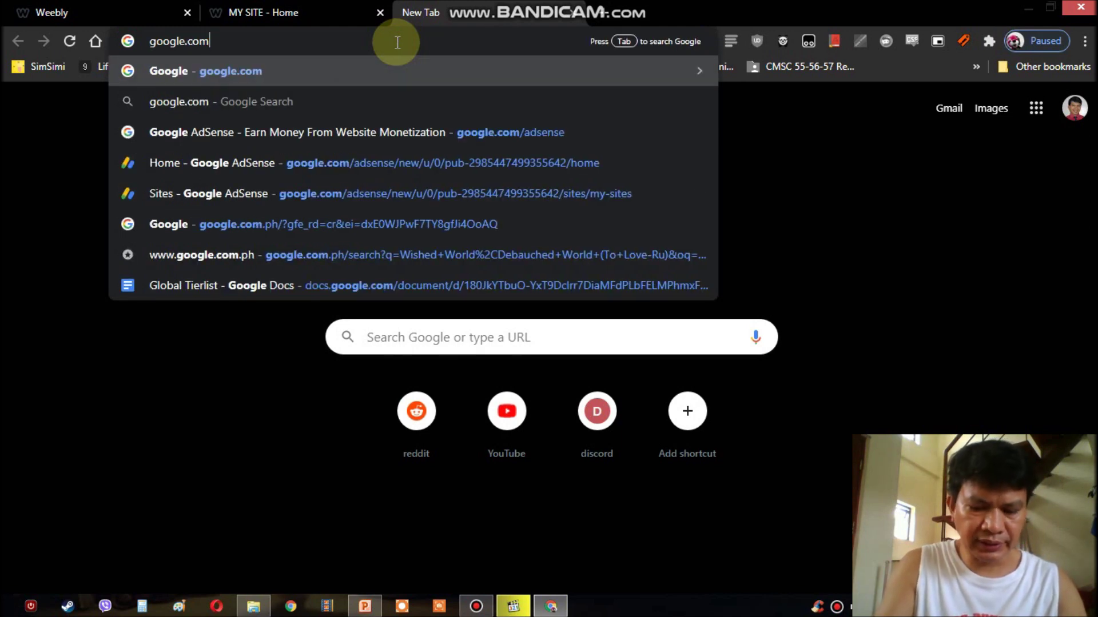
pyautogui.write('/adse')
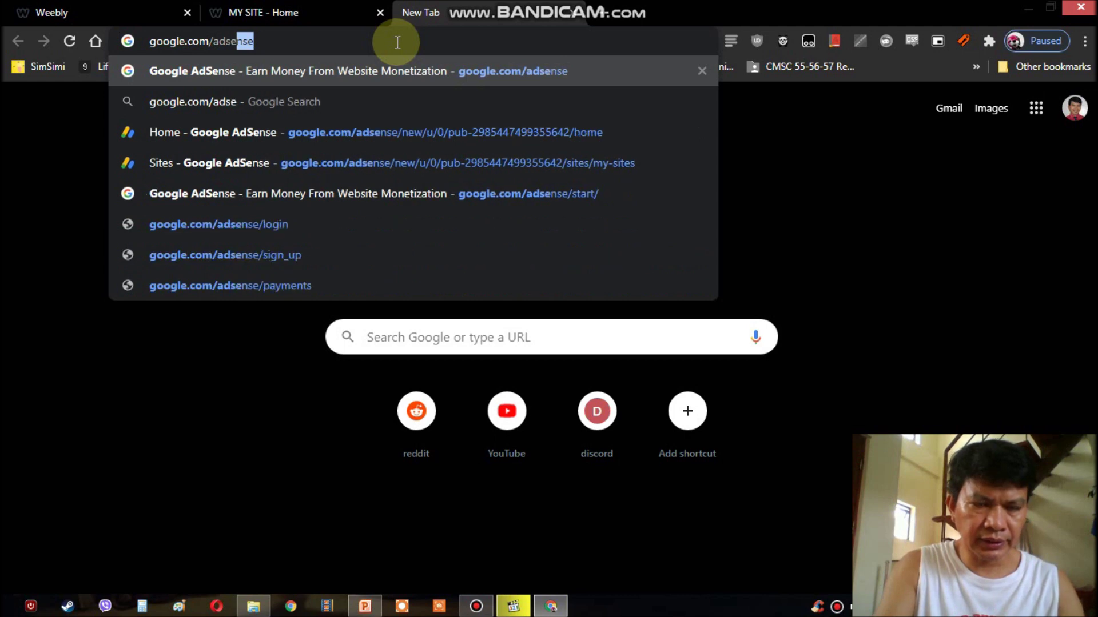
pyautogui.press('Return')
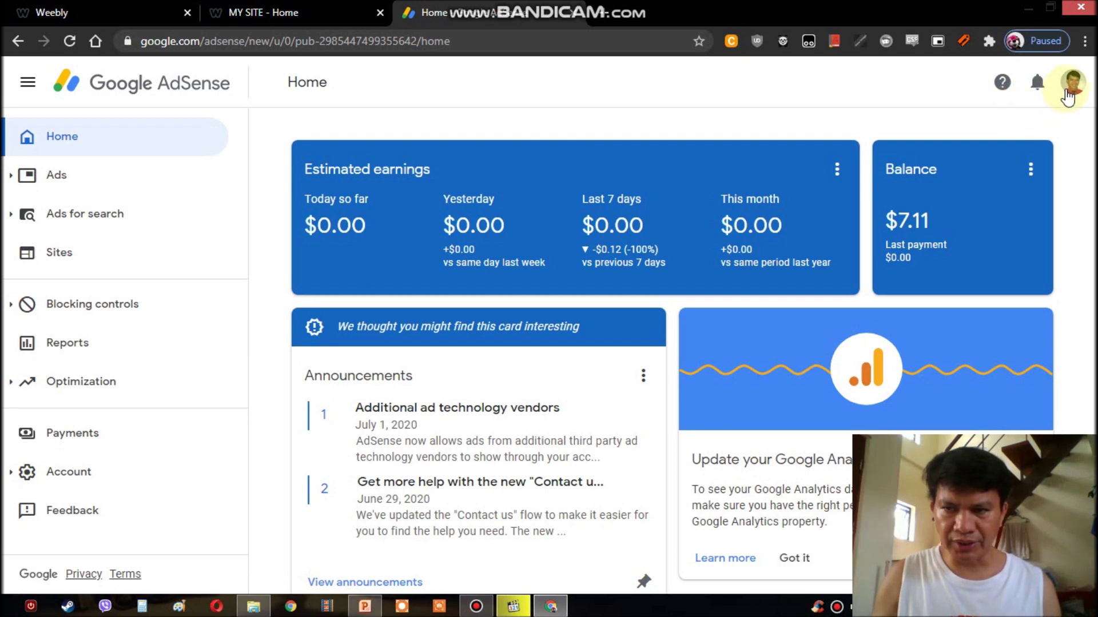
# - Sign out of the current Google account, then choose Get started on the AdSense start page
pyautogui.click(1071, 91)
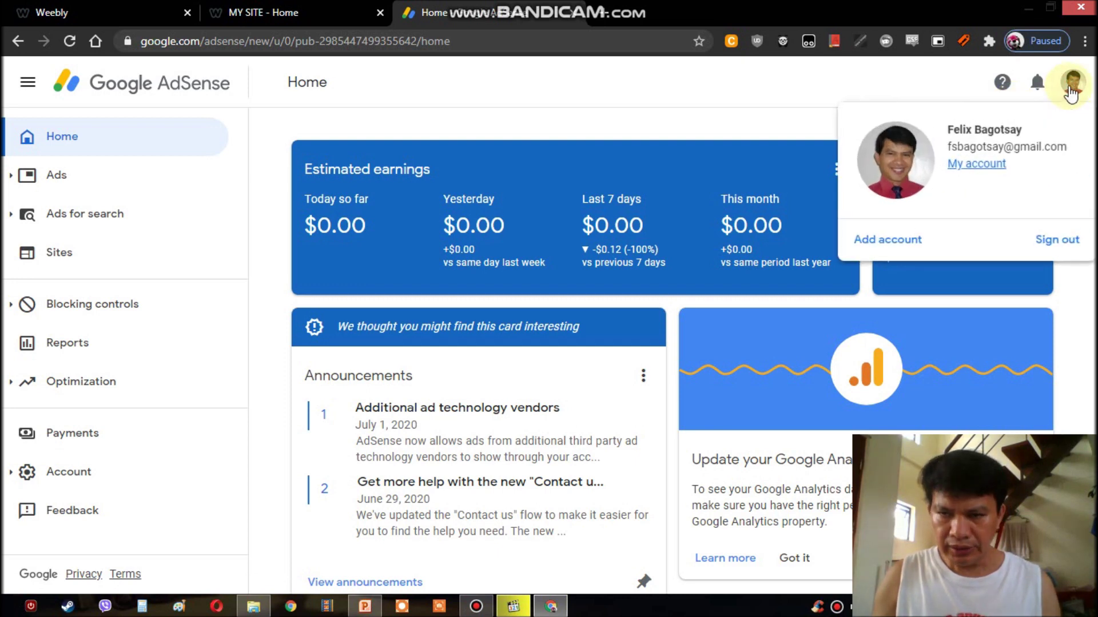
pyautogui.click(1049, 243)
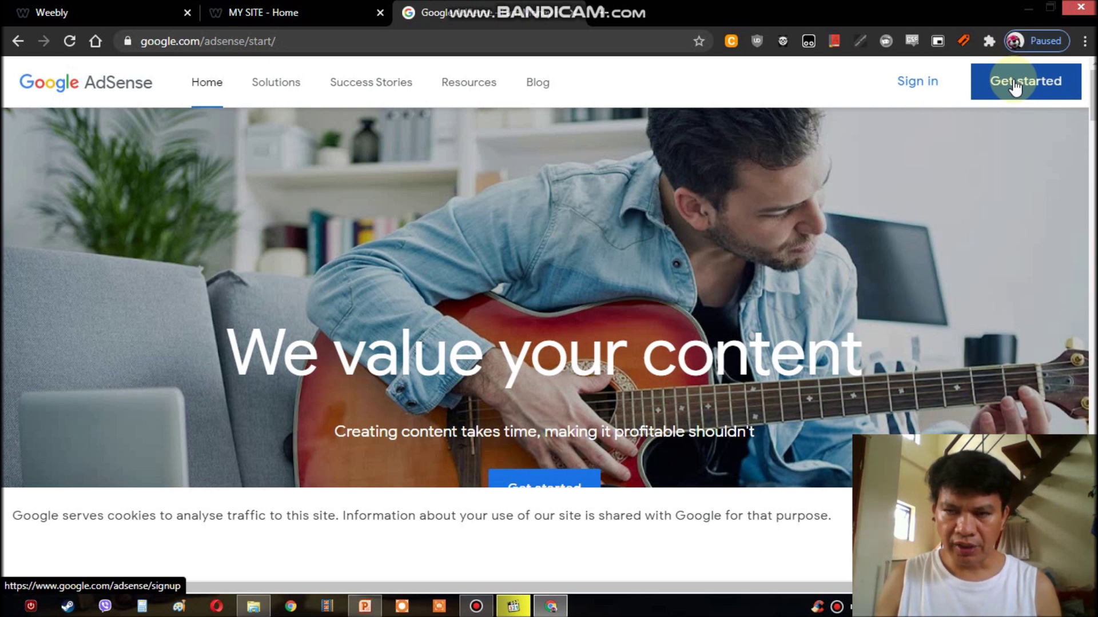
pyautogui.click(1015, 87)
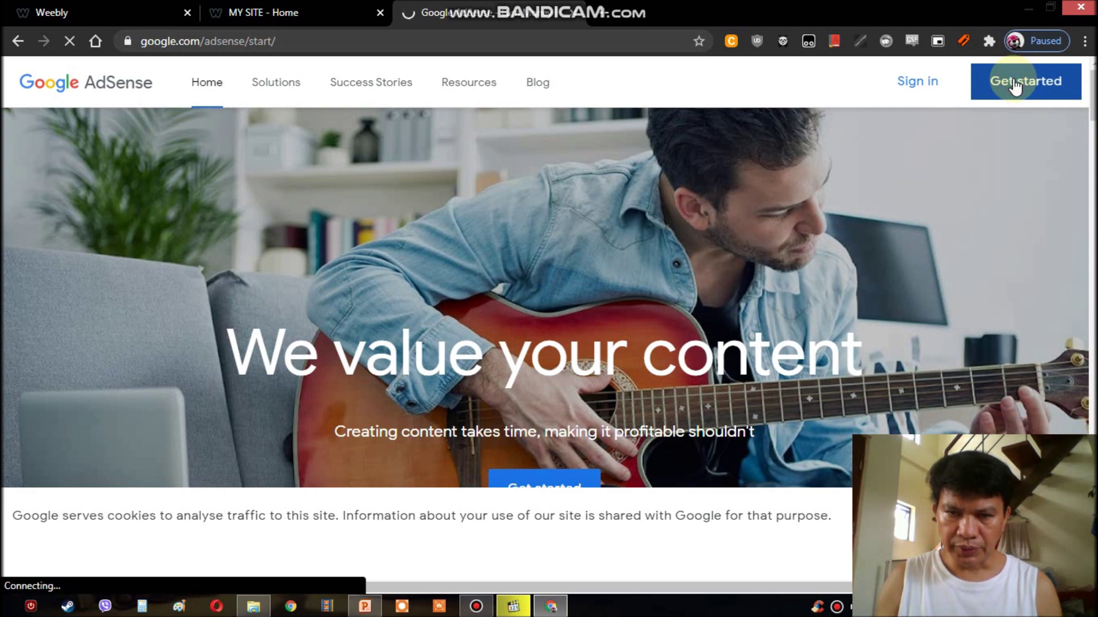
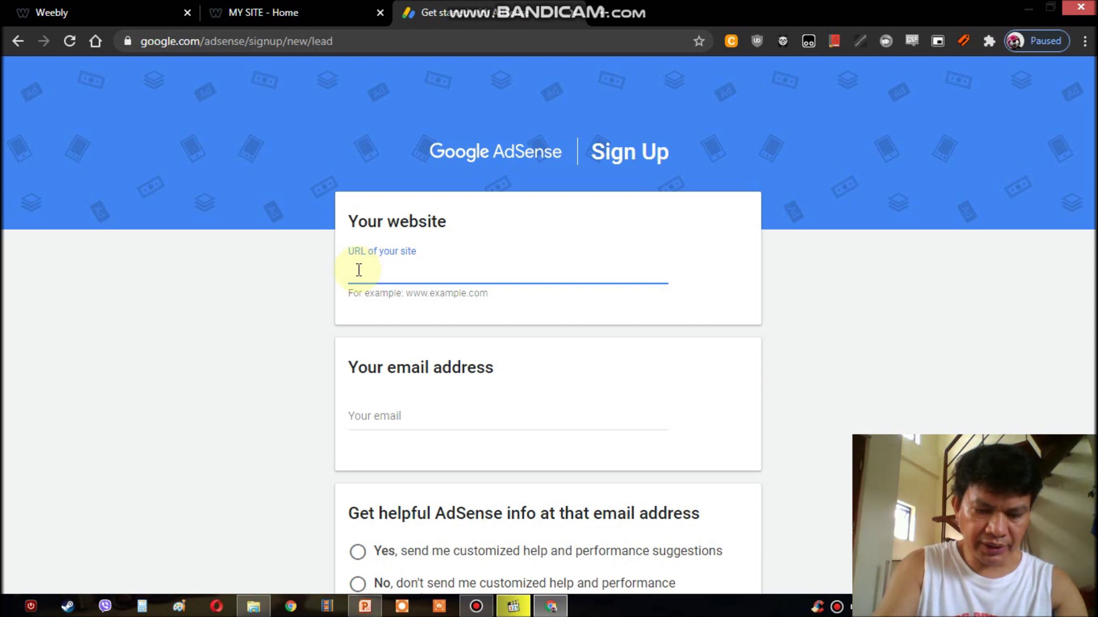
# - Replace the site URL bagotsay.weebly.com with cebucheapsite.weebly.com, correcting typos along the way
pyautogui.write('tsay.w')
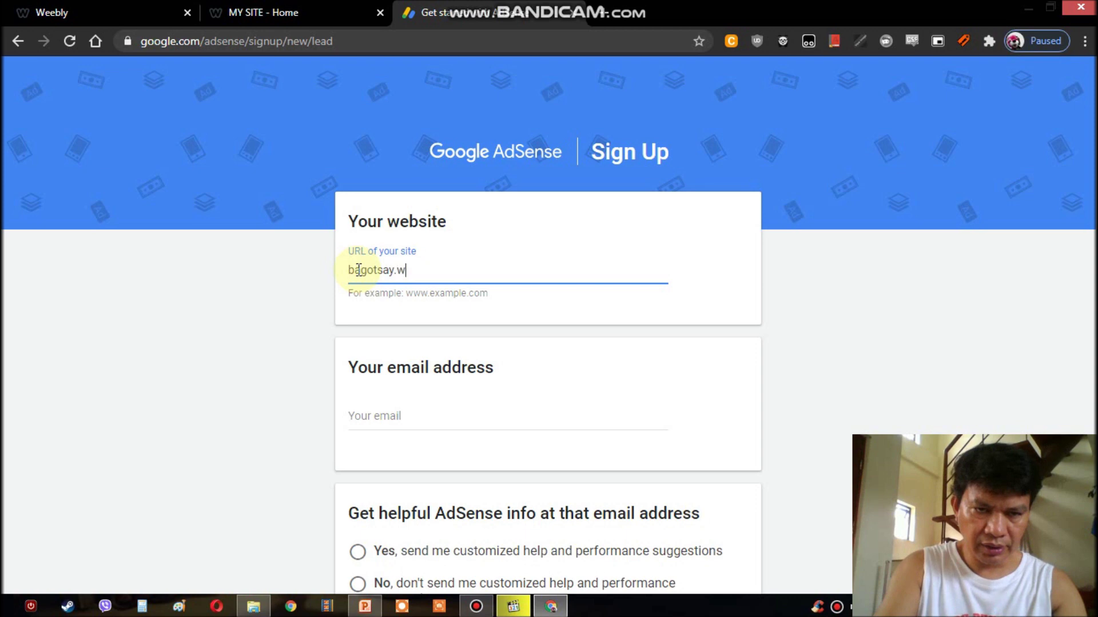
pyautogui.write('eebly.com')
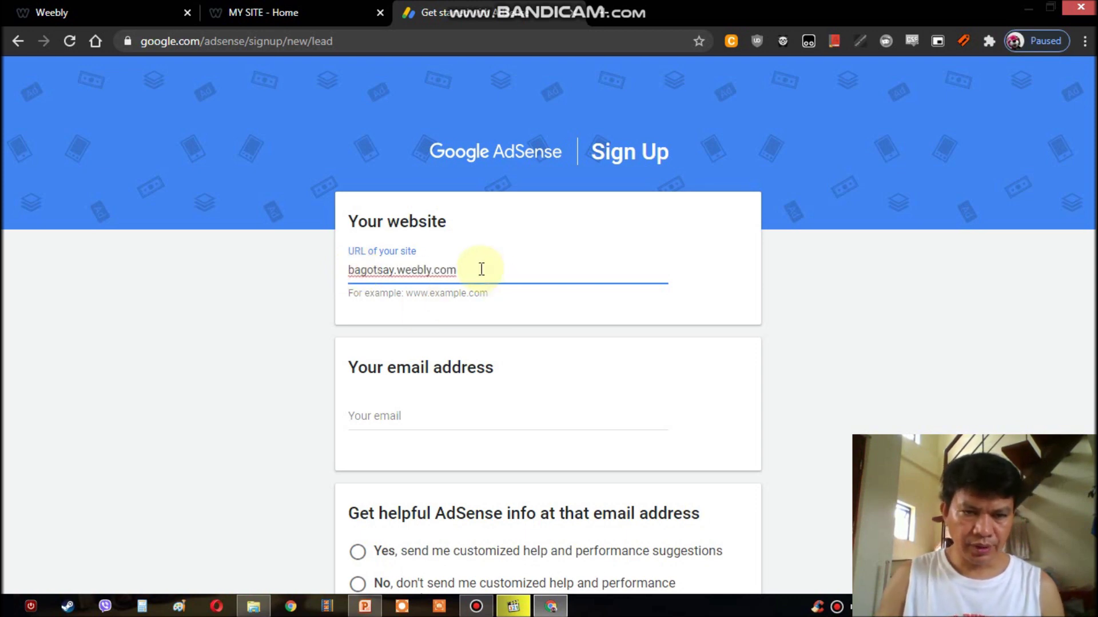
pyautogui.moveTo(473, 266); pyautogui.dragTo(349, 270)
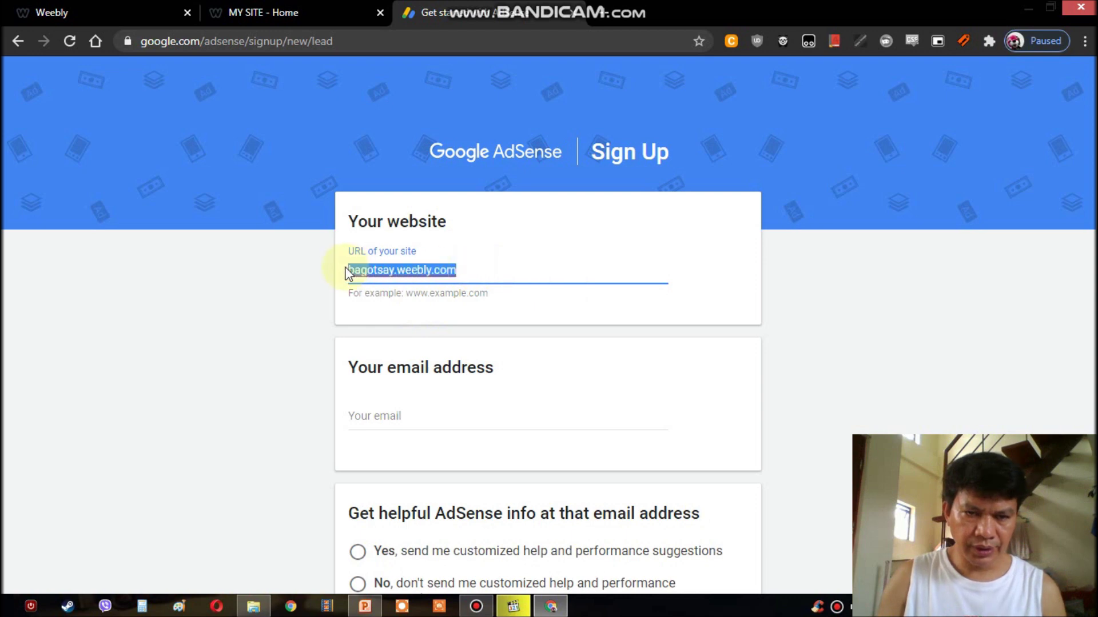
pyautogui.write('ce')
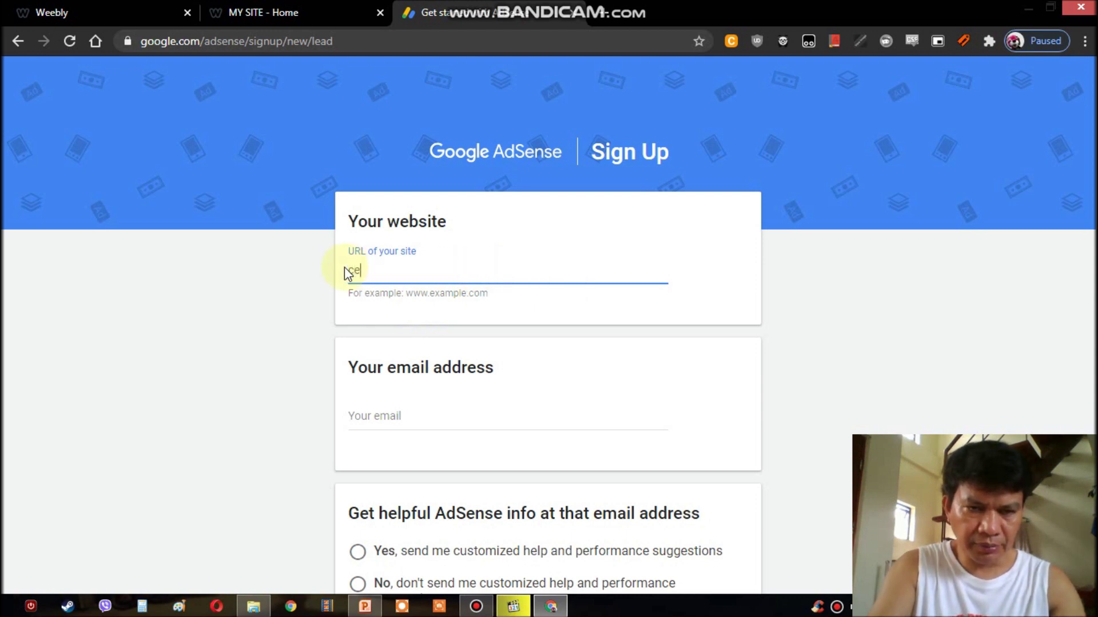
pyautogui.write('buch')
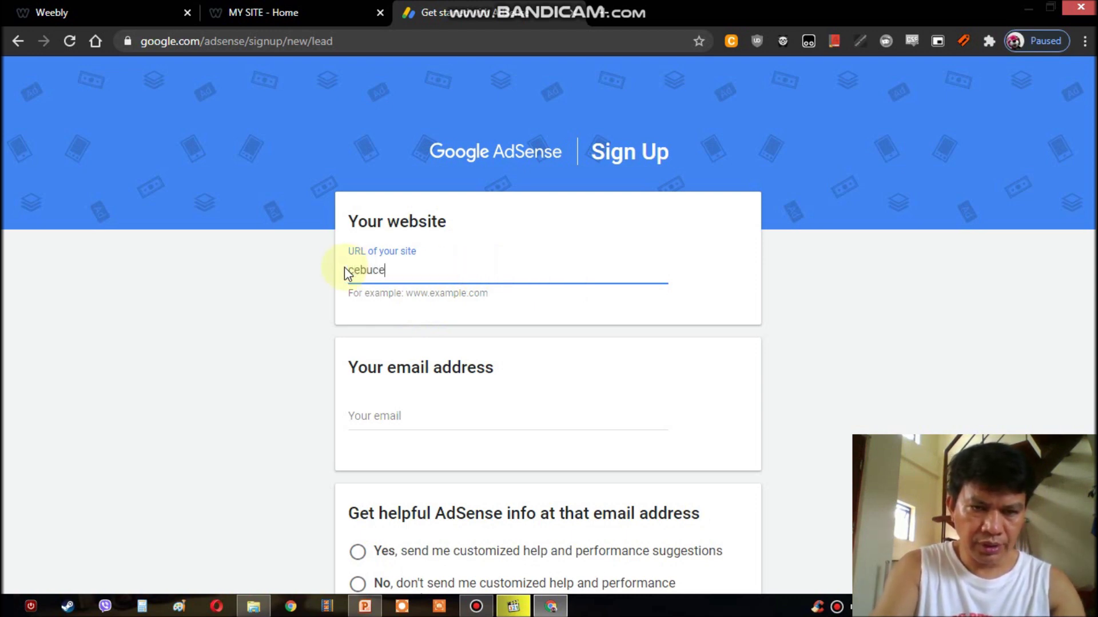
pyautogui.press('BackSpace')
pyautogui.press('BackSpace')
pyautogui.write('cheapsti')
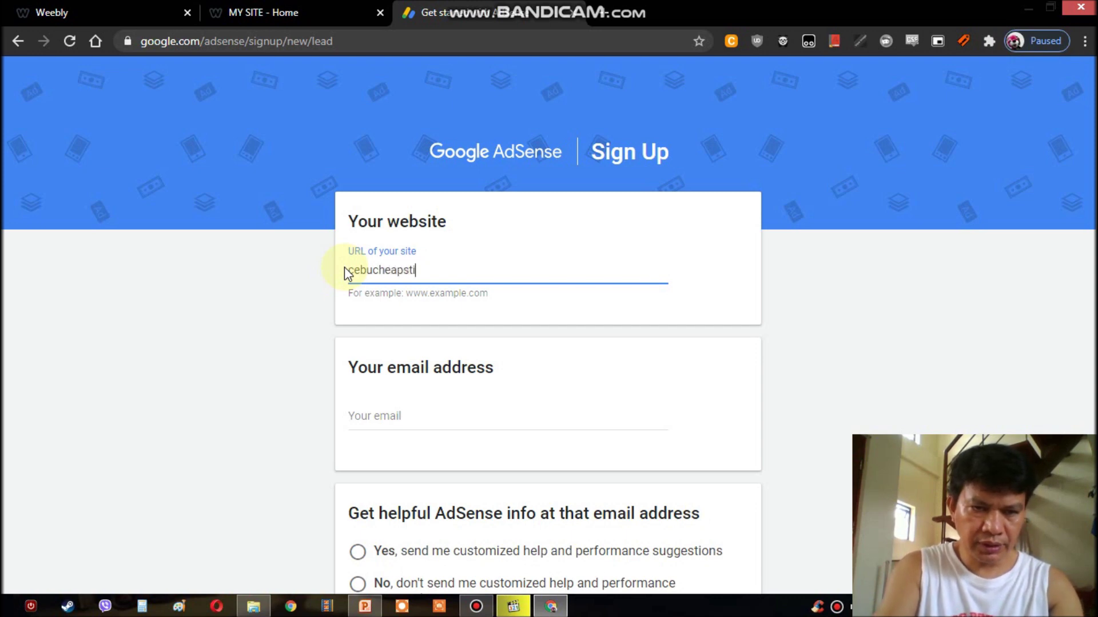
pyautogui.press('BackSpace')
pyautogui.write('ite.c')
pyautogui.press('BackSpace')
pyautogui.write('w')
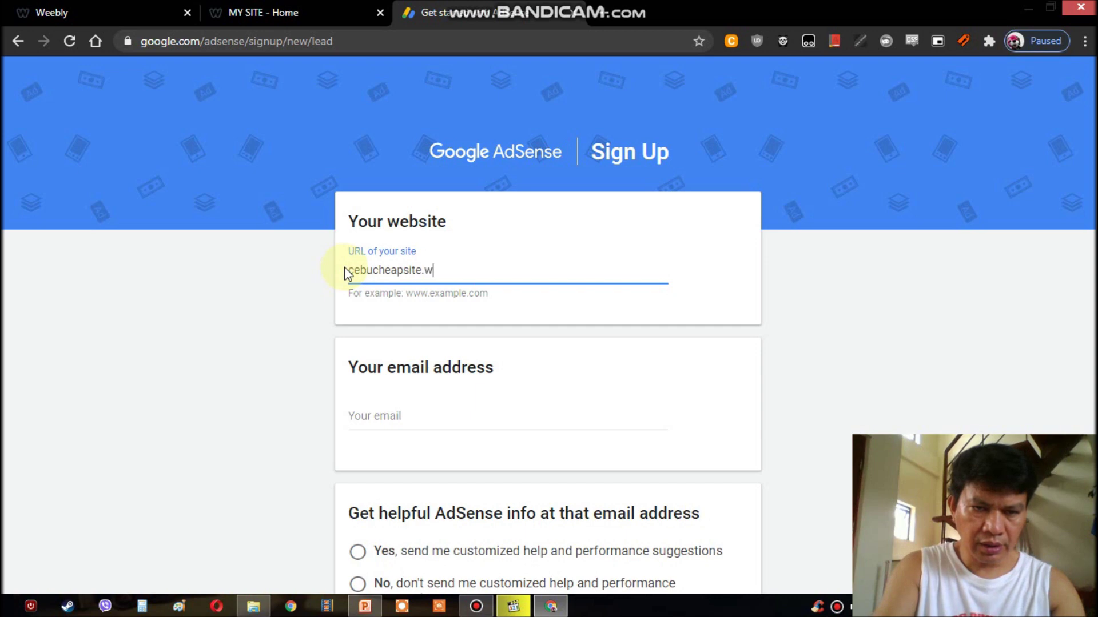
pyautogui.write('eebly.com')
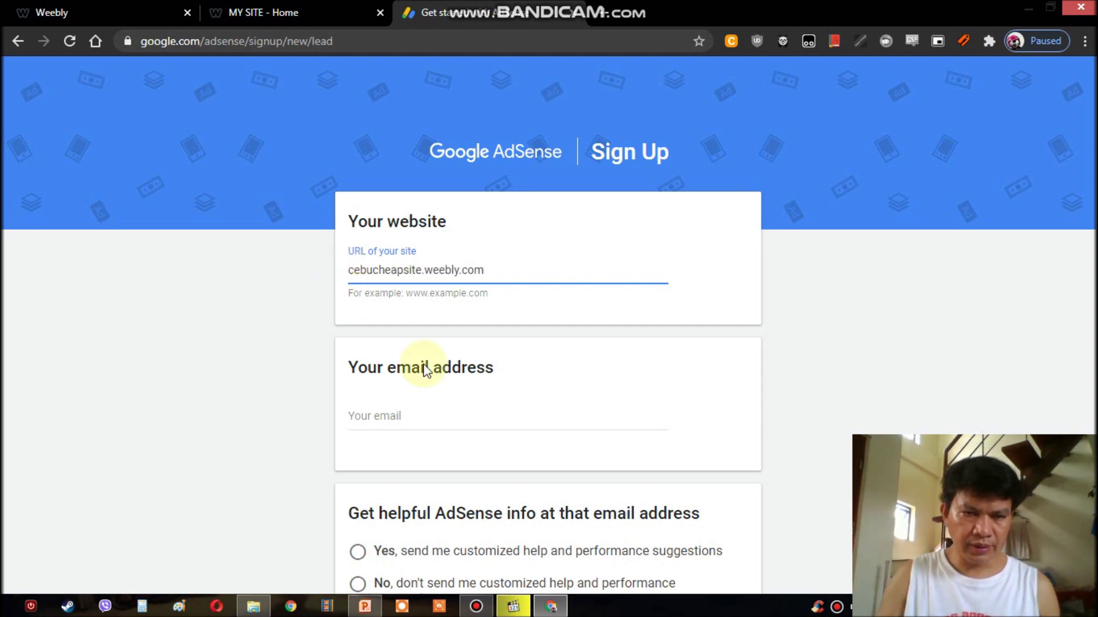
pyautogui.scroll(-3, 549, 387)
pyautogui.click(418, 242)
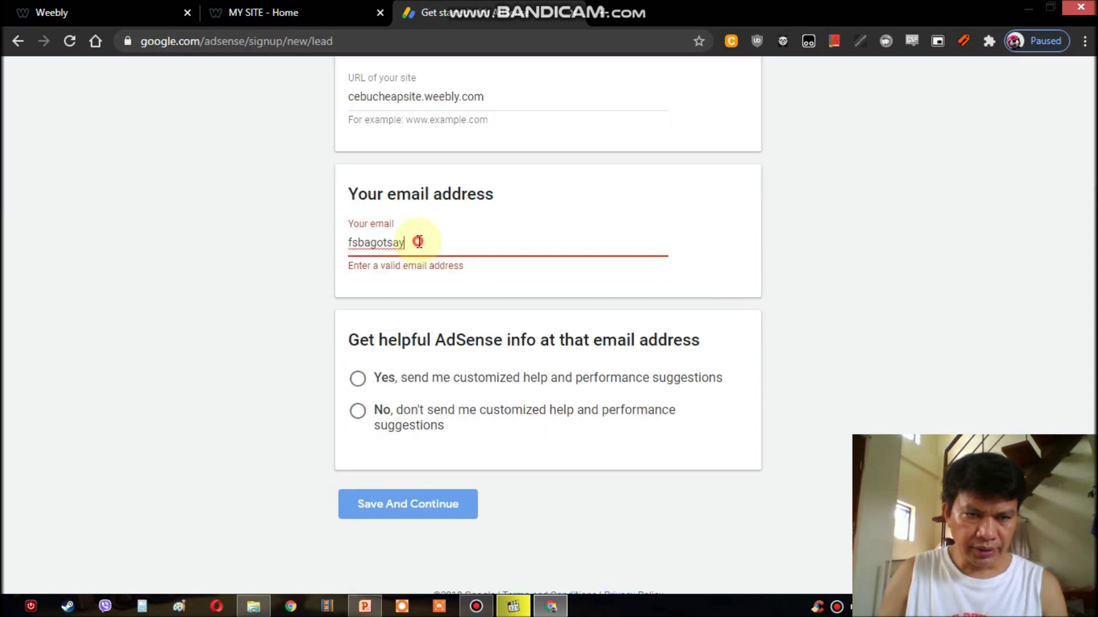
# - Enter the account's full Gmail address in the e-mail field, removing the stray letter
pyautogui.moveTo(418, 241); pyautogui.dragTo(333, 247)
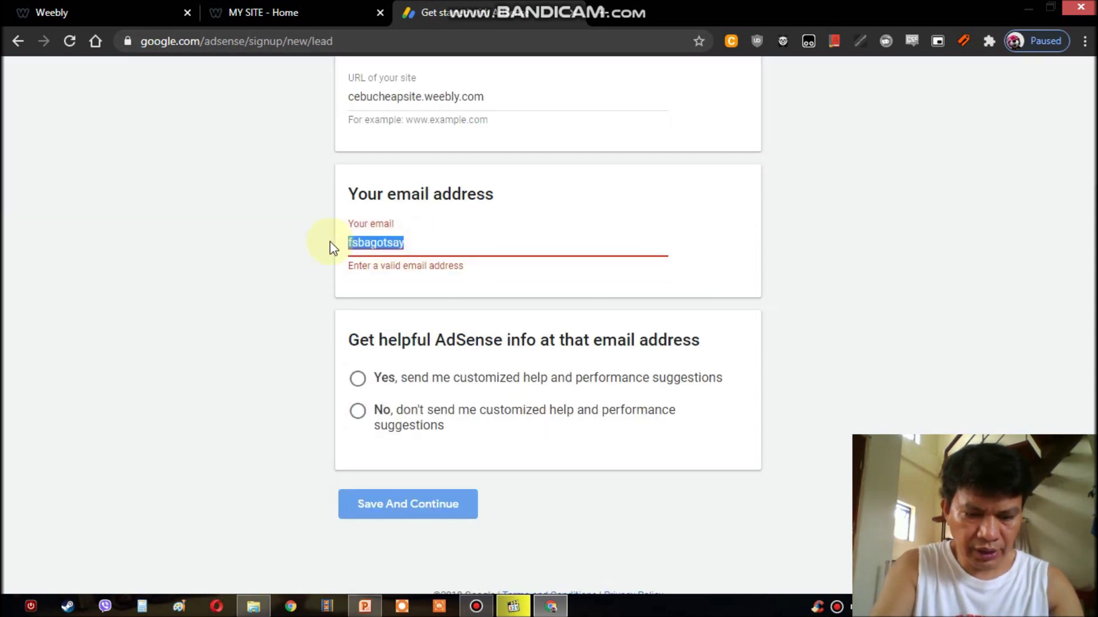
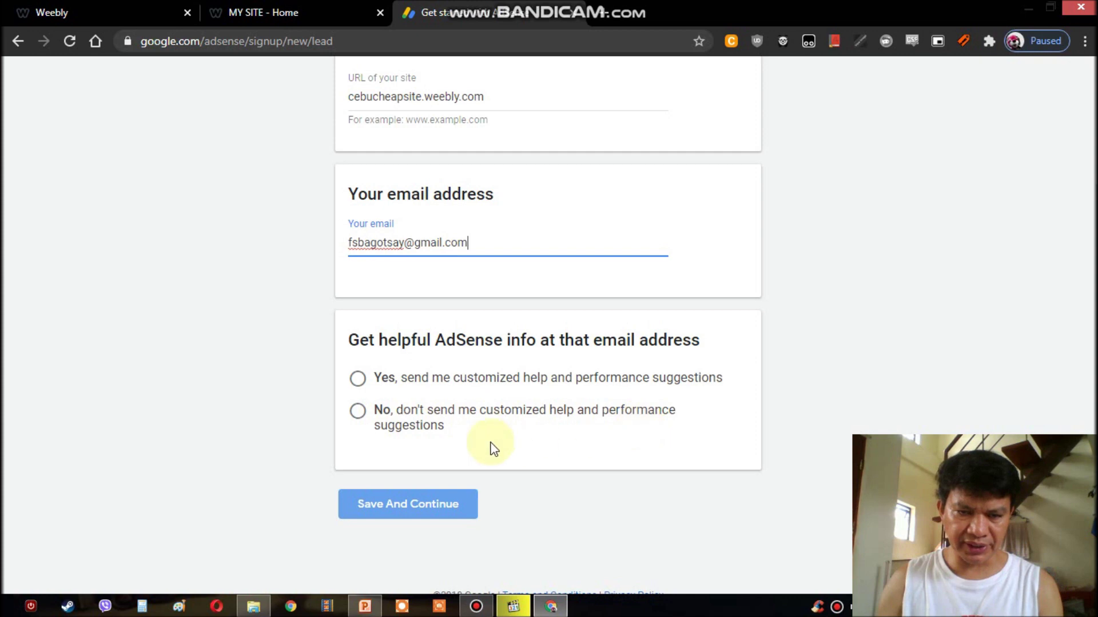
# - Choose Yes for customized help and performance suggestions
pyautogui.click(357, 380)
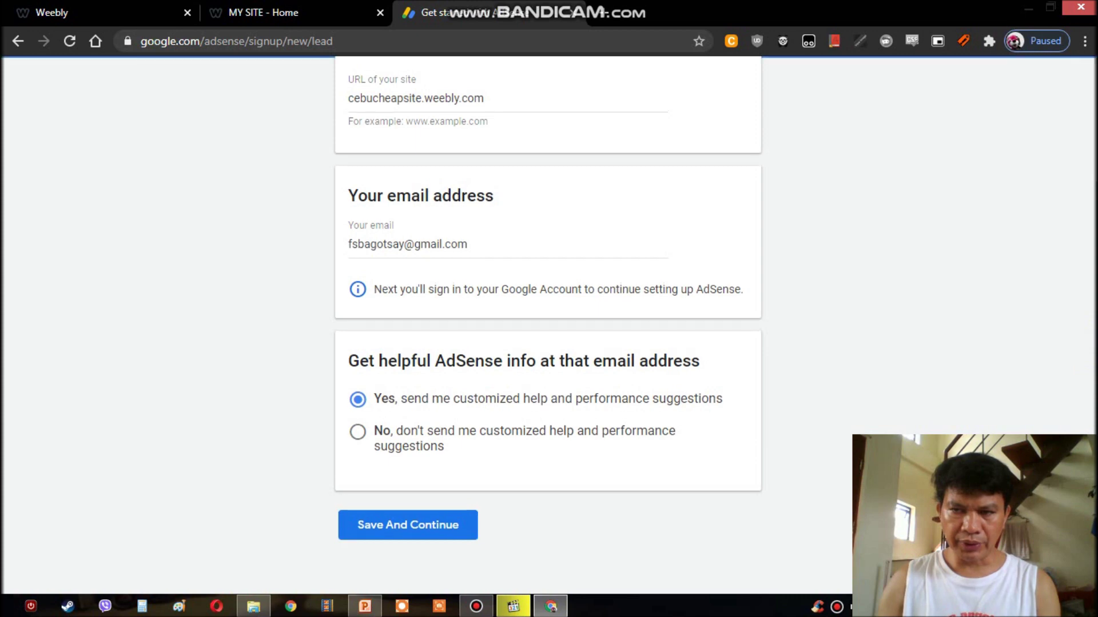
pyautogui.scroll(3, 549, 320)
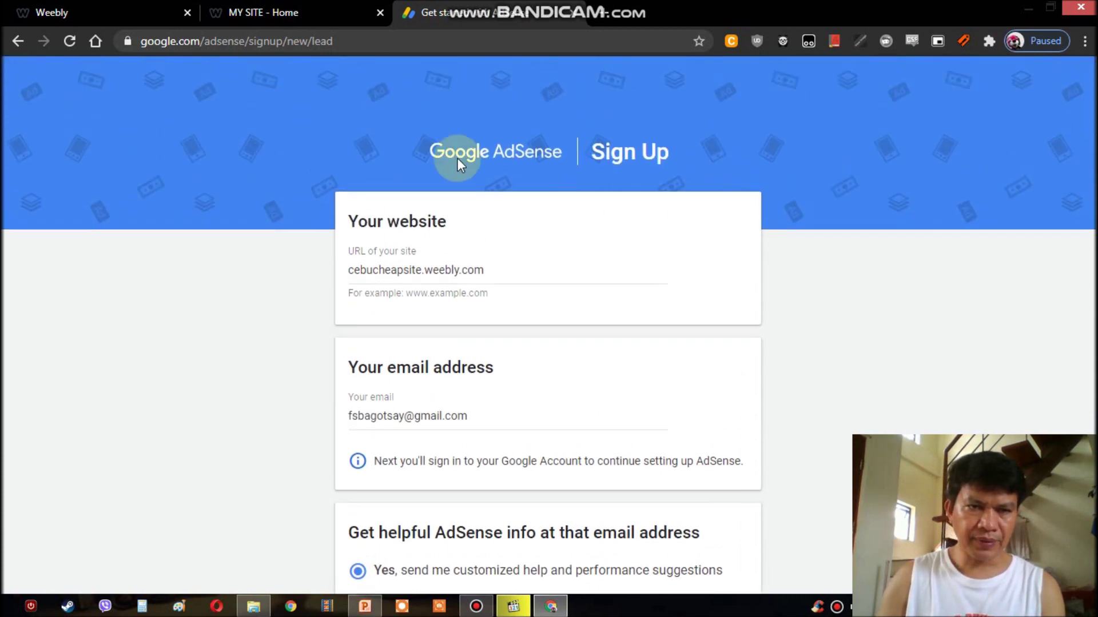
pyautogui.click(350, 37)
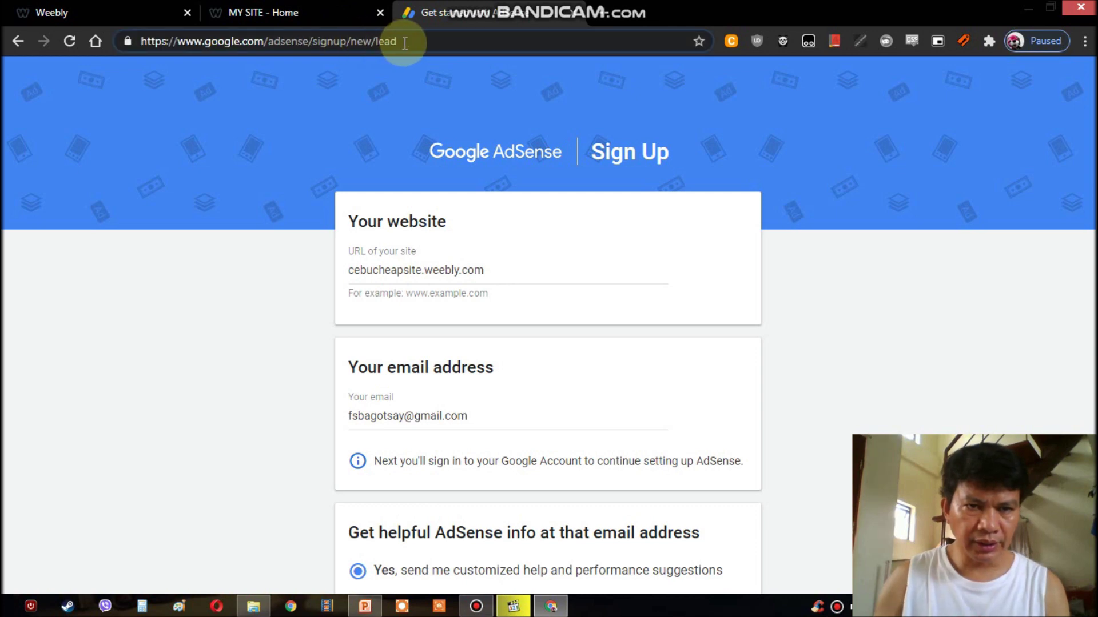
pyautogui.press('BackSpace')
pyautogui.press('BackSpace')
pyautogui.press('BackSpace')
pyautogui.press('BackSpace')
pyautogui.press('BackSpace')
pyautogui.press('BackSpace')
pyautogui.press('BackSpace')
pyautogui.press('BackSpace')
pyautogui.press('BackSpace')
pyautogui.press('BackSpace')
pyautogui.press('BackSpace')
pyautogui.press('BackSpace')
pyautogui.press('BackSpace')
pyautogui.press('BackSpace')
pyautogui.press('BackSpace')
pyautogui.press('BackSpace')
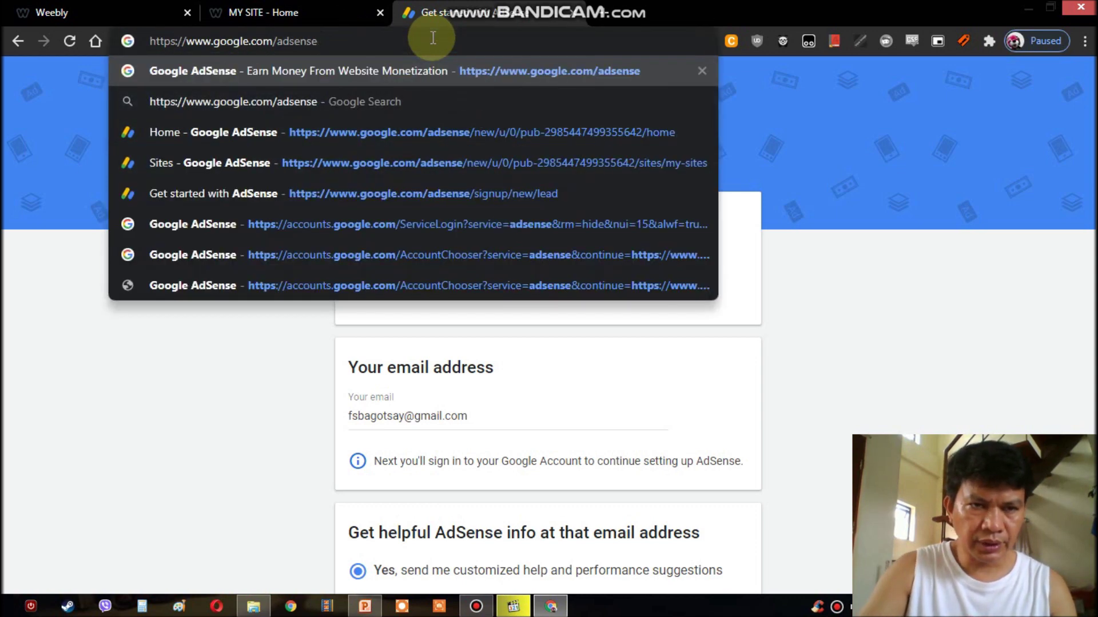
pyautogui.press('Return')
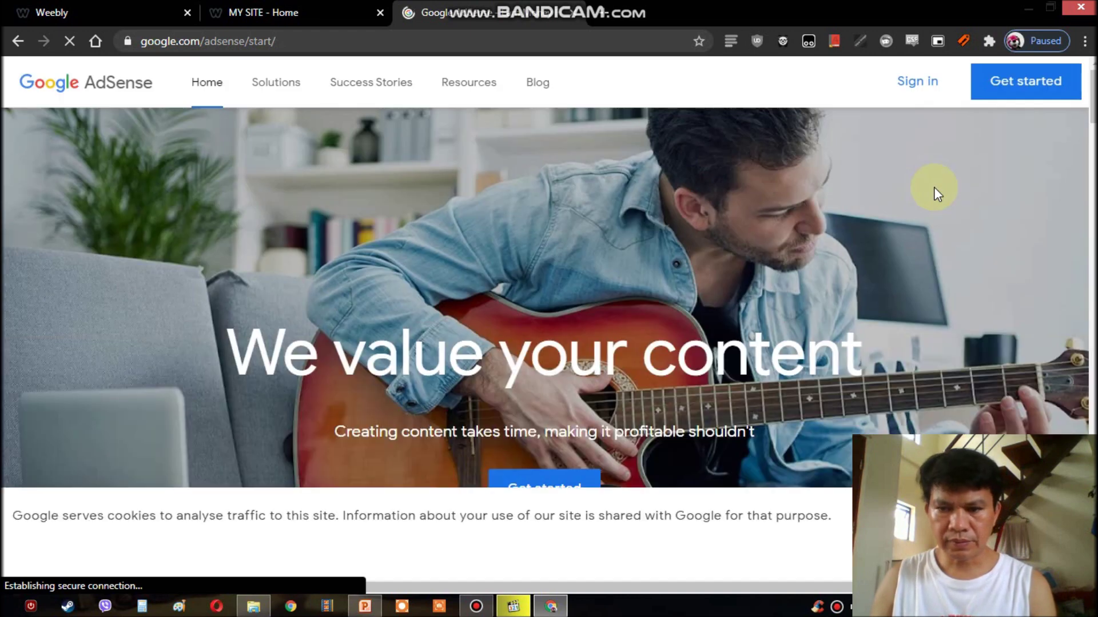
# - Sign in with the saved Google account and password to reach the Home dashboard
pyautogui.click(908, 84)
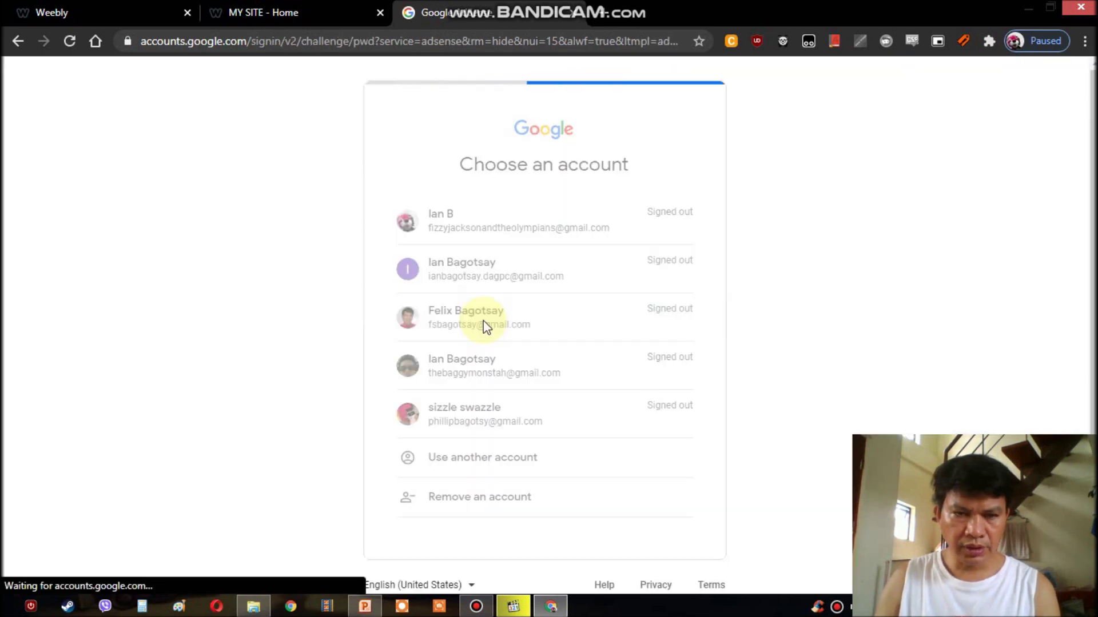
pyautogui.click(483, 318)
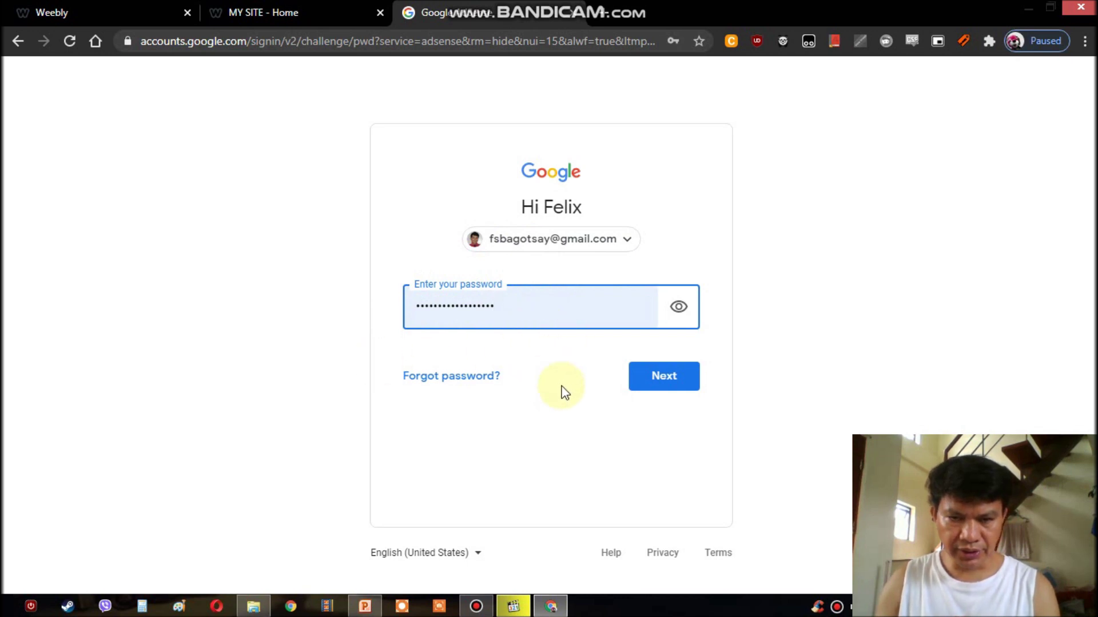
pyautogui.click(662, 380)
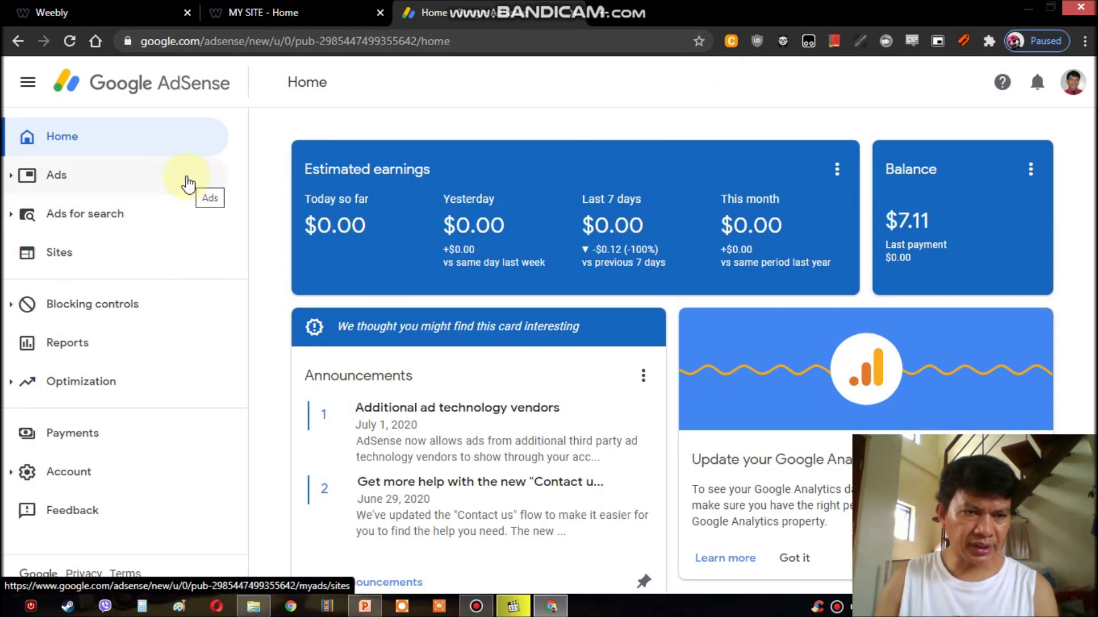
pyautogui.click(54, 184)
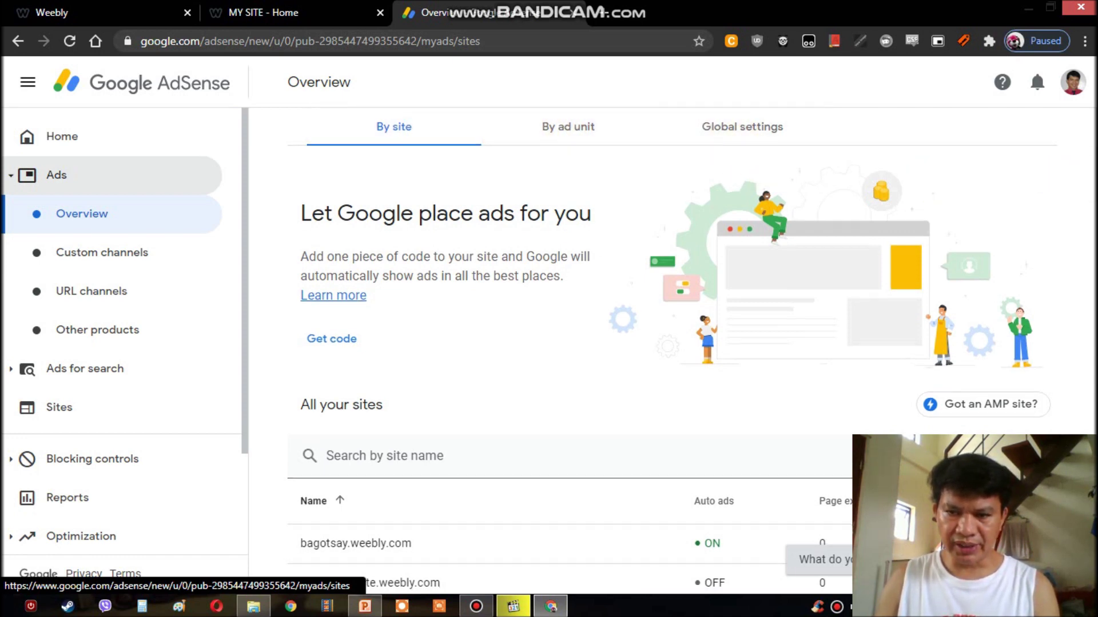
pyautogui.scroll(-3, 672, 352)
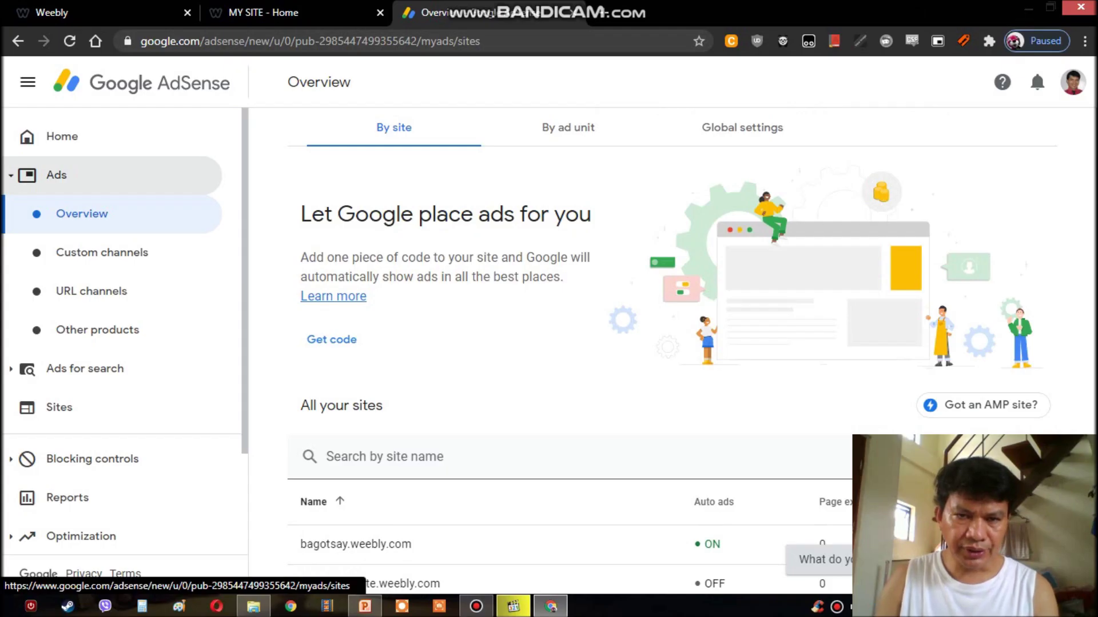
pyautogui.scroll(-3, 482, 392)
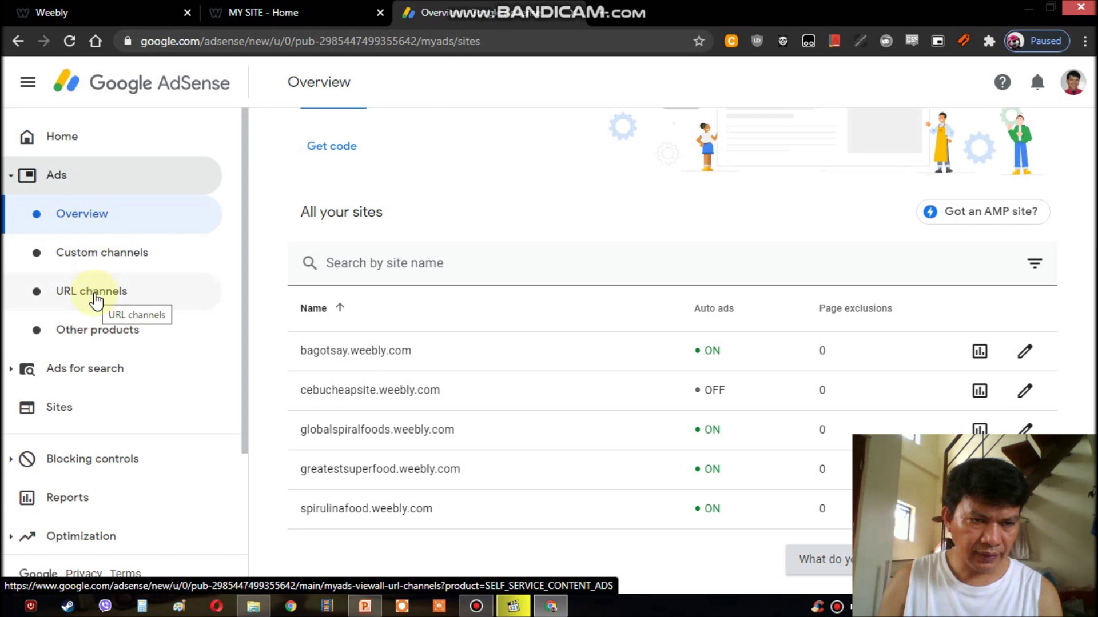
pyautogui.click(106, 260)
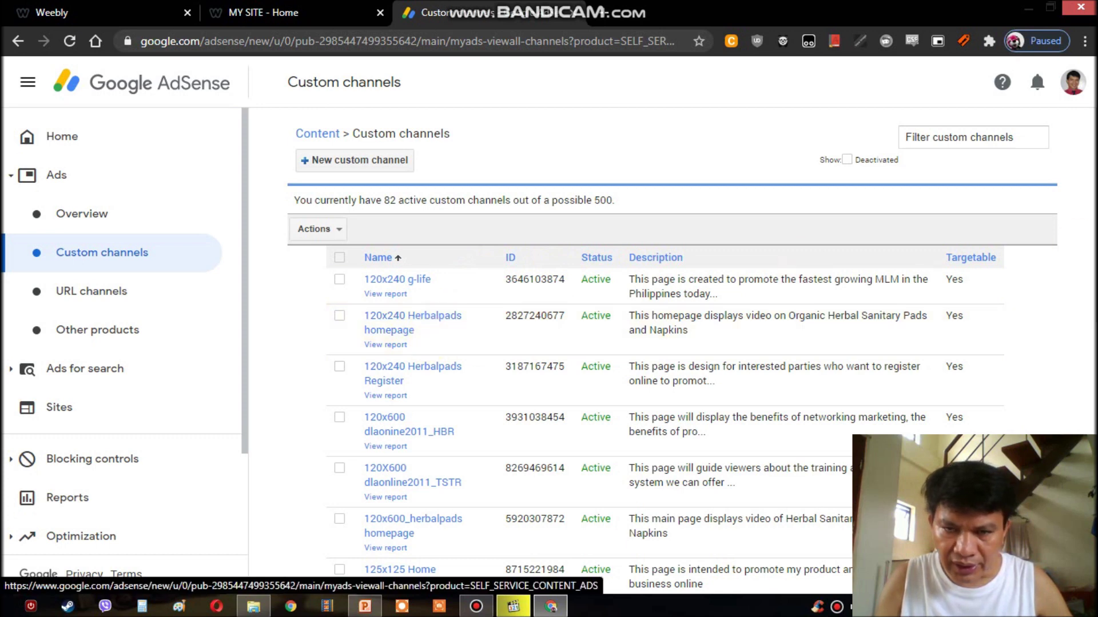
# - Scroll through the 82 active custom channels, from 120x240 g-life to the 160x600 entries
pyautogui.scroll(-4, 673, 347)
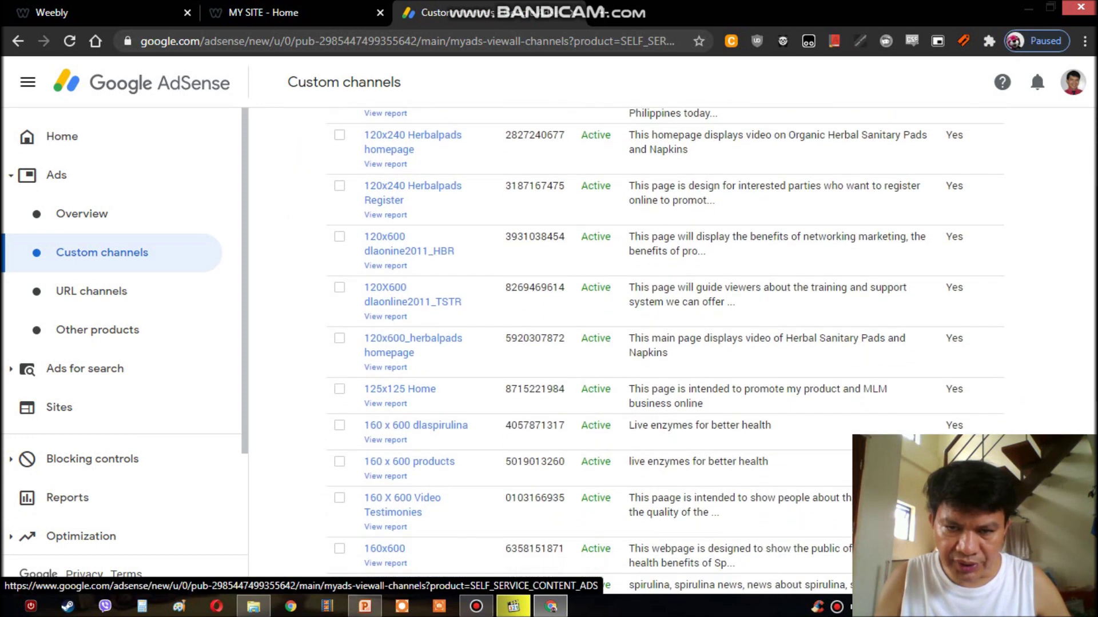
pyautogui.scroll(-3, 664, 351)
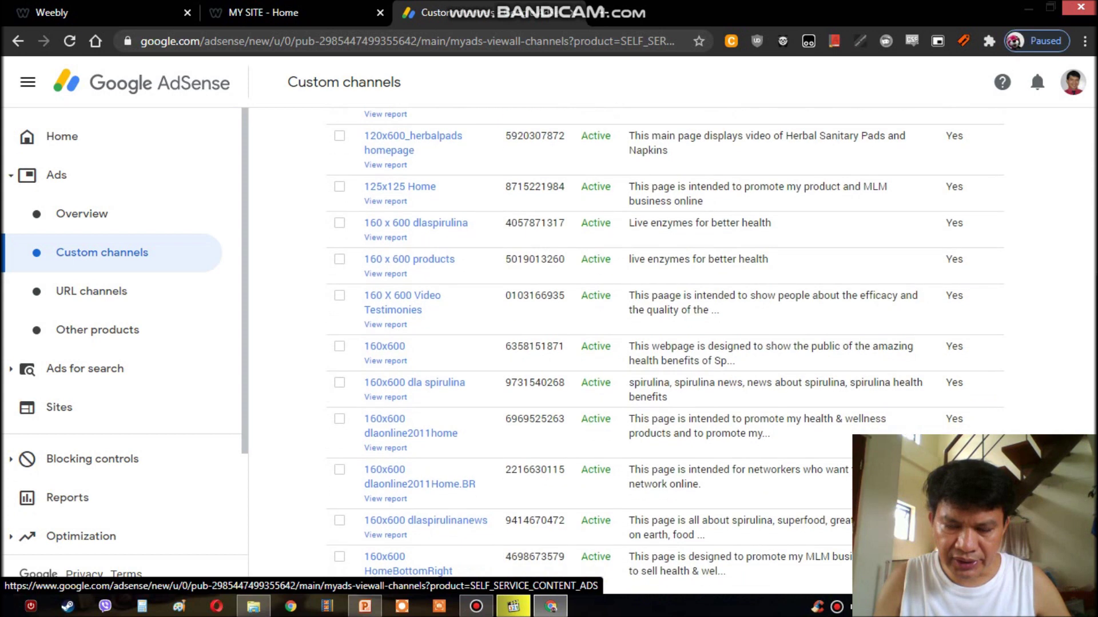
pyautogui.scroll(7, 672, 354)
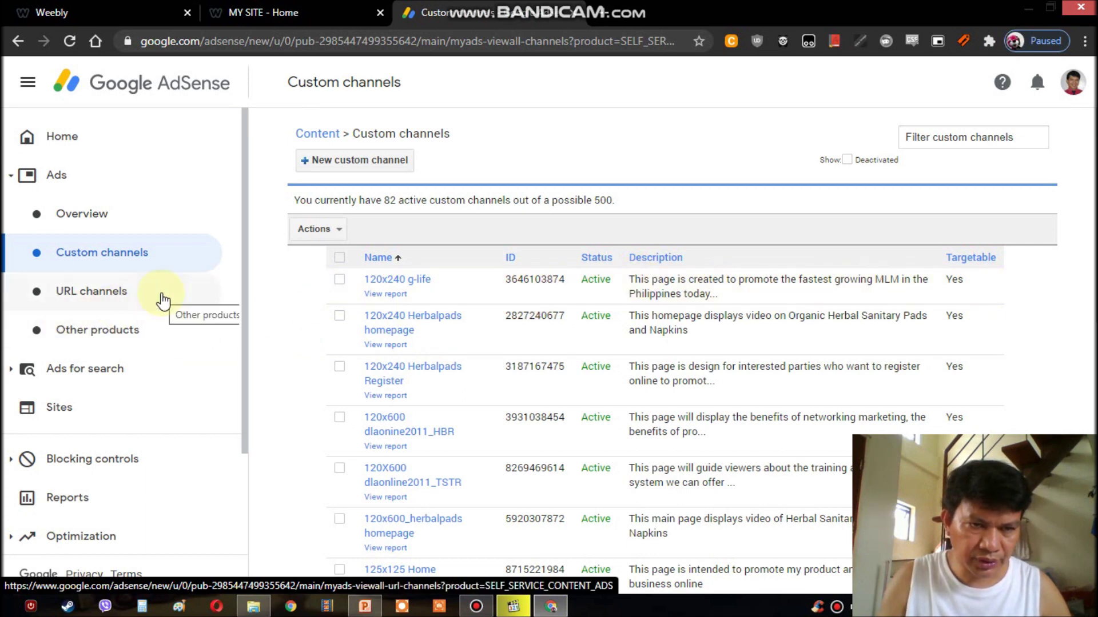
# - Open the URL channels list and review its 14 active channels
pyautogui.click(95, 298)
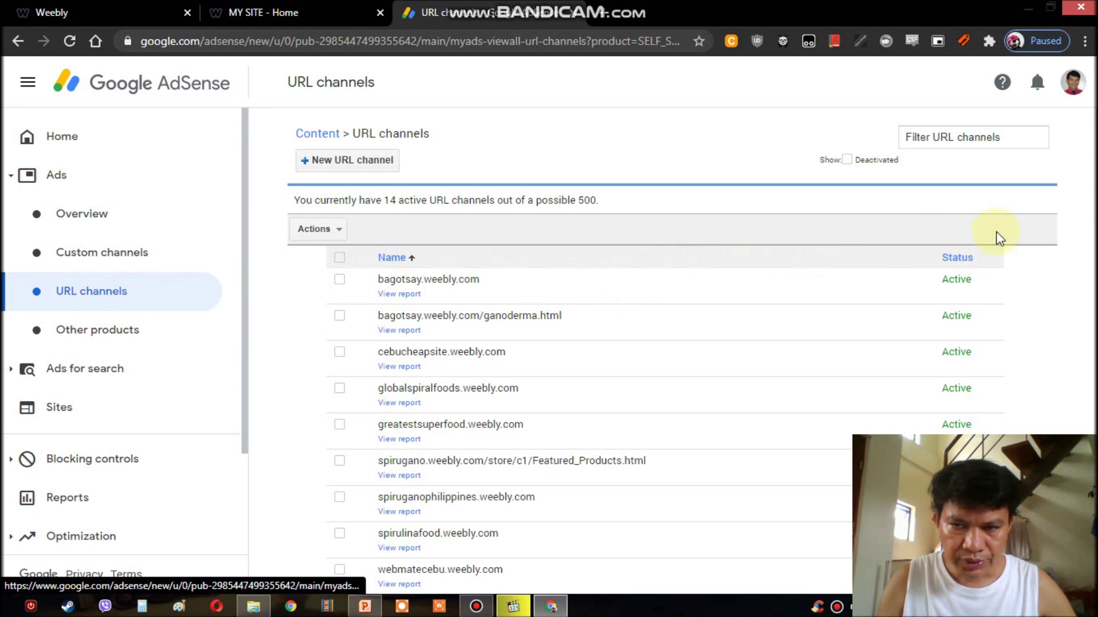
pyautogui.scroll(-1, 1077, 297)
pyautogui.scroll(-1, 672, 353)
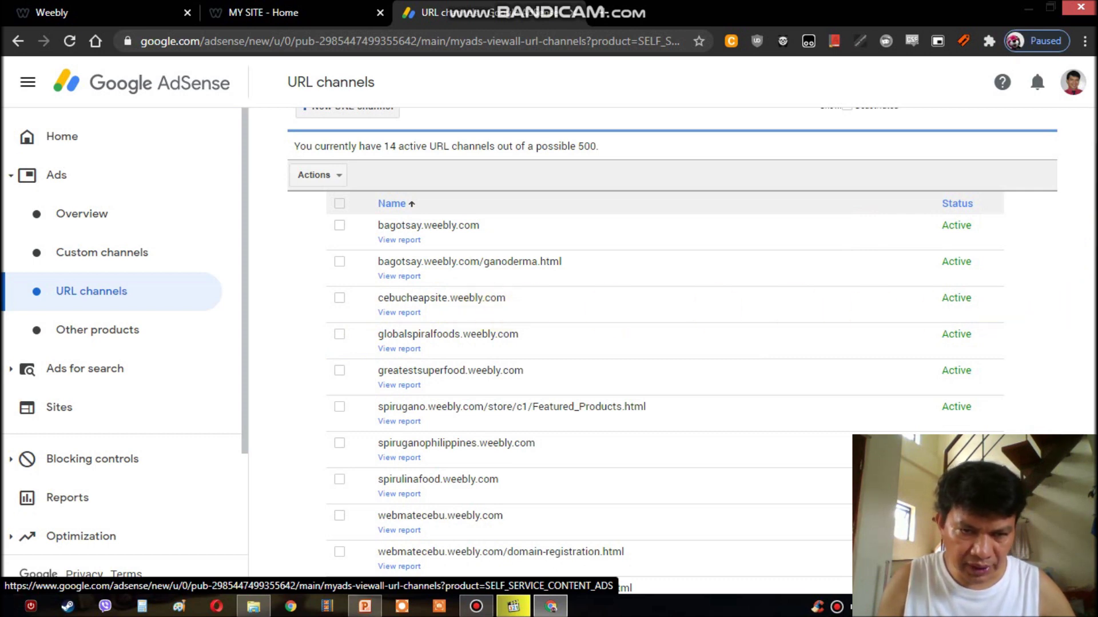
pyautogui.scroll(2, 672, 350)
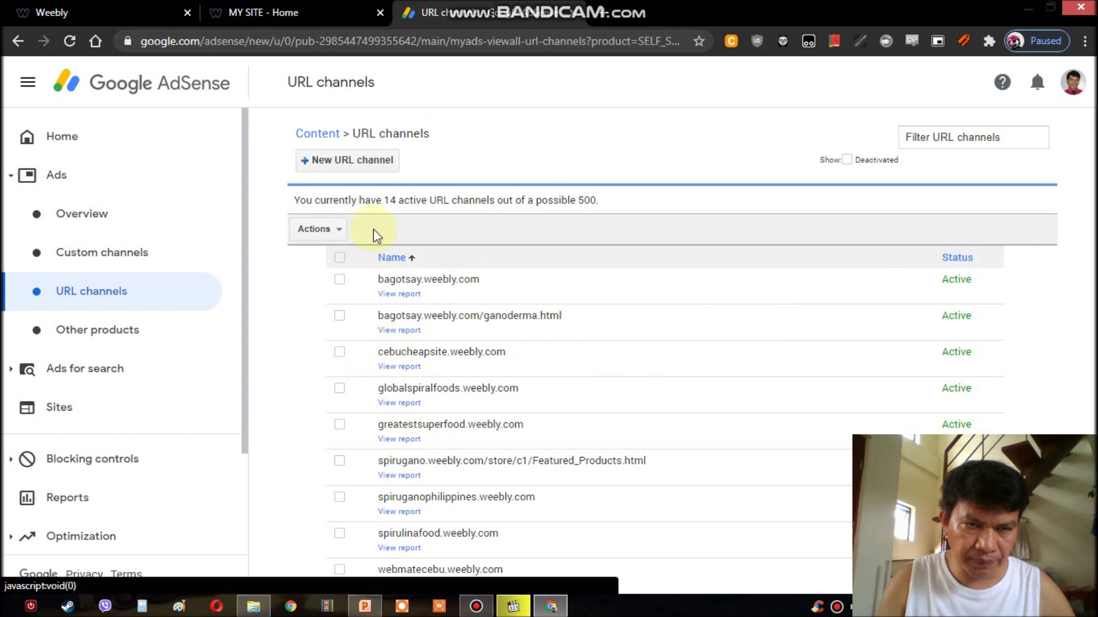
pyautogui.click(334, 163)
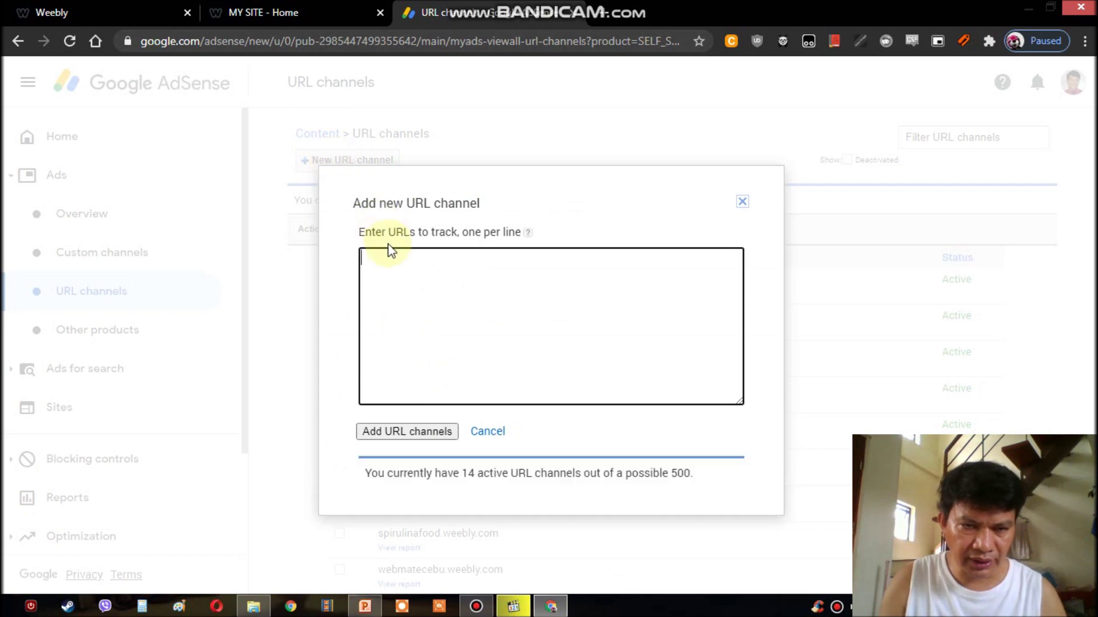
# - Enter tutorialforadsense.weebly.com as the new URL channel and confirm adding it
pyautogui.click(382, 258)
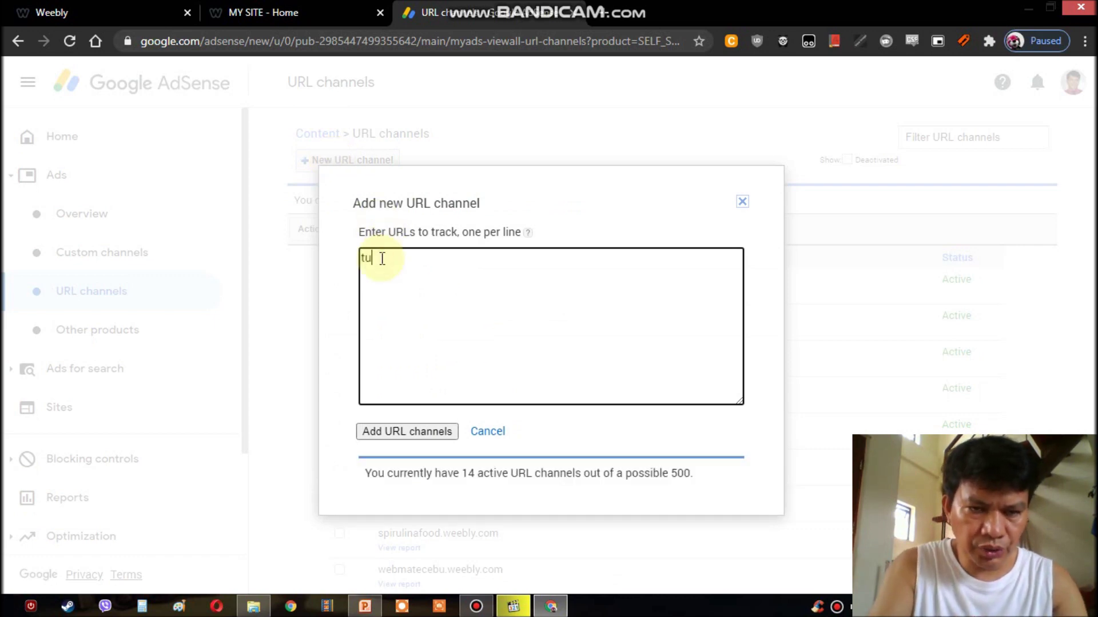
pyautogui.write('tutorialforadsense.weebl')
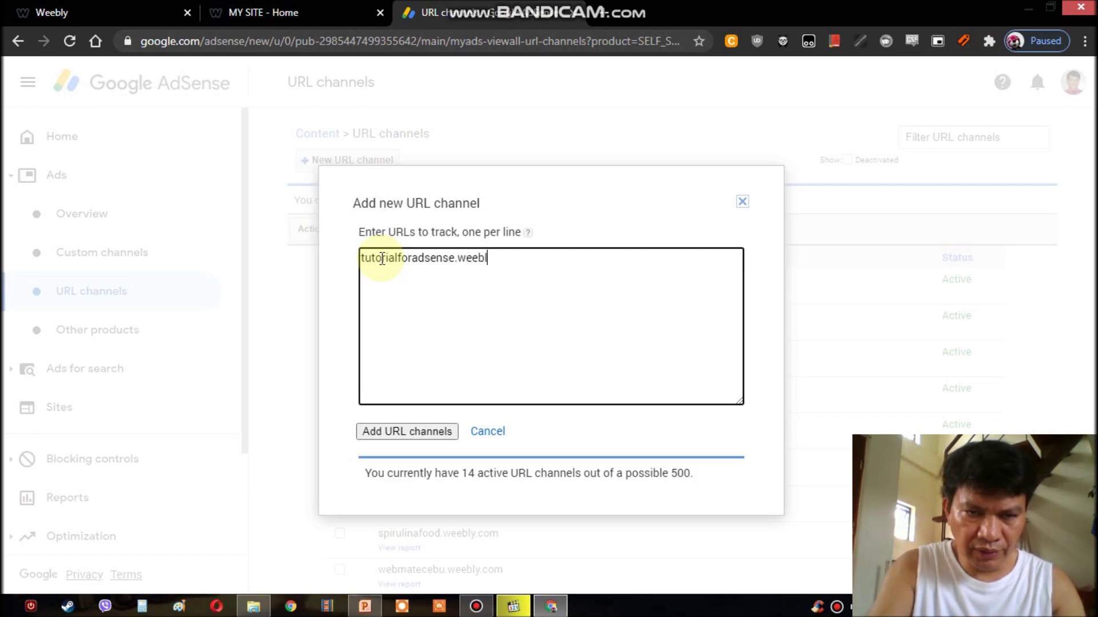
pyautogui.write('com')
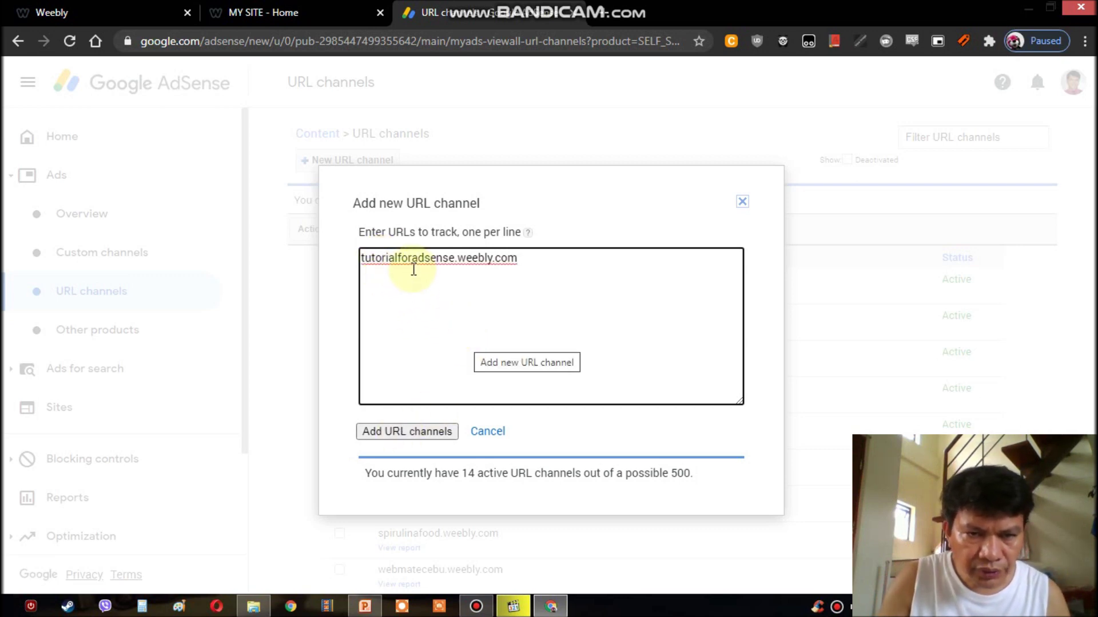
pyautogui.click(407, 432)
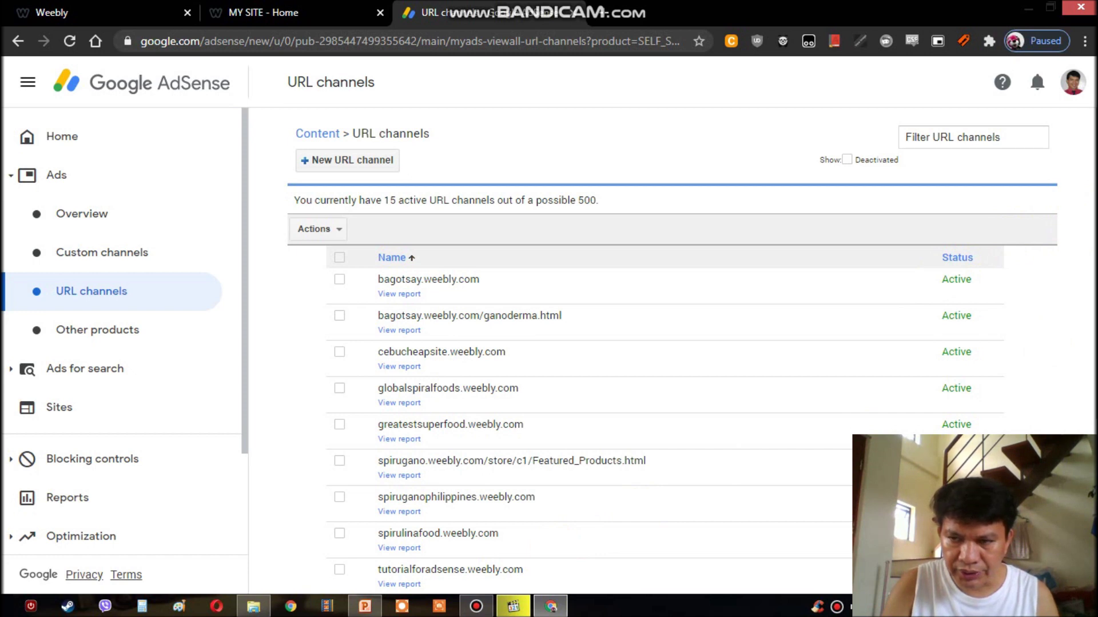
pyautogui.scroll(-4, 672, 350)
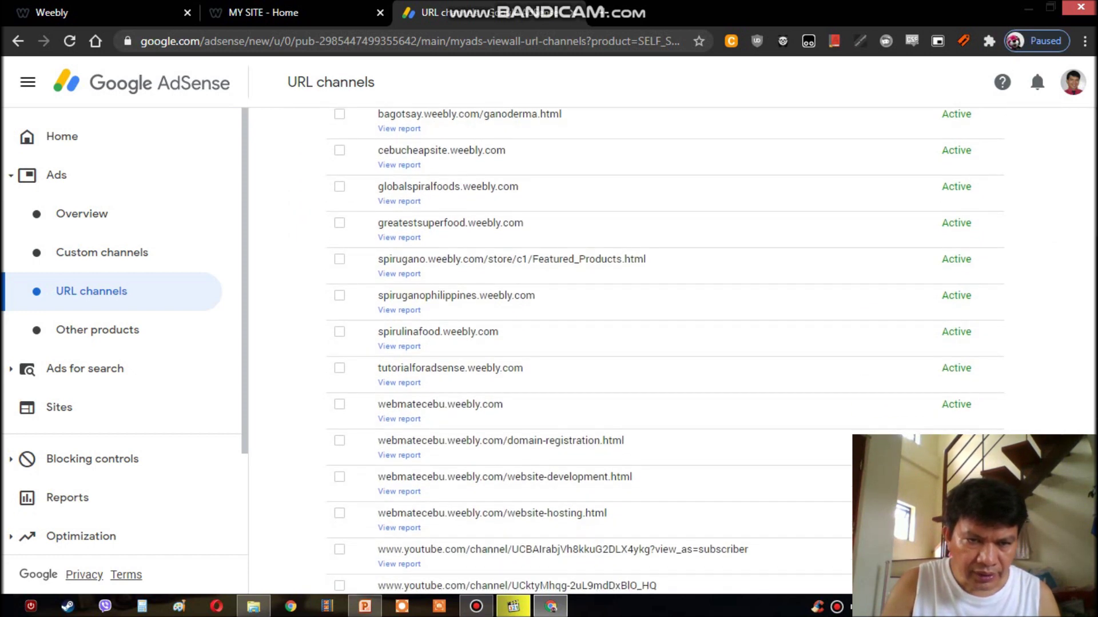
pyautogui.scroll(-1, 664, 350)
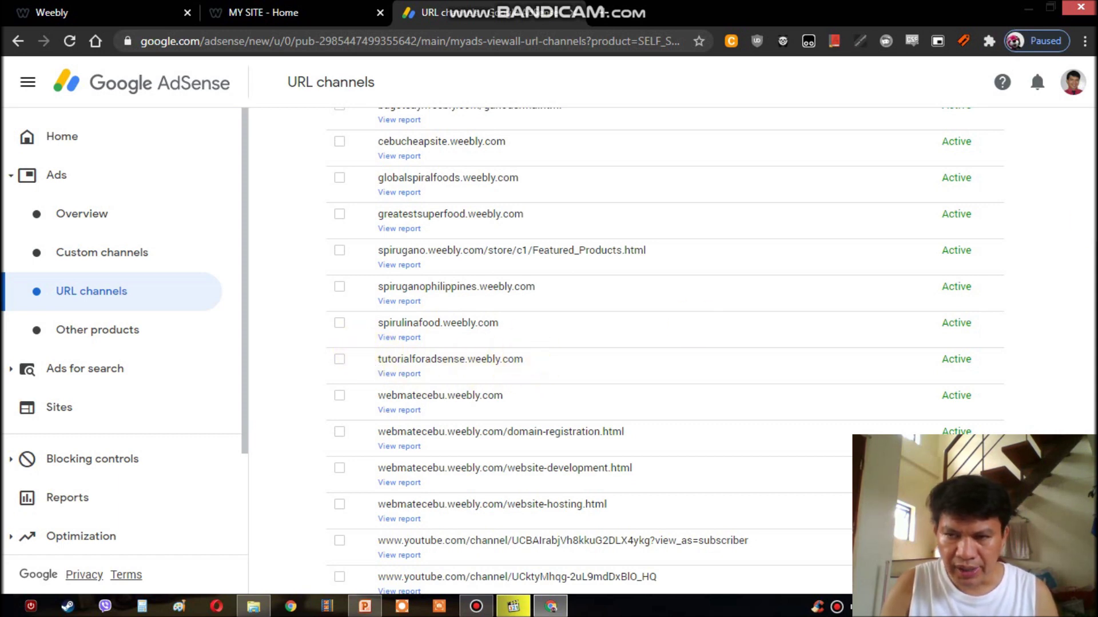
pyautogui.scroll(4, 663, 349)
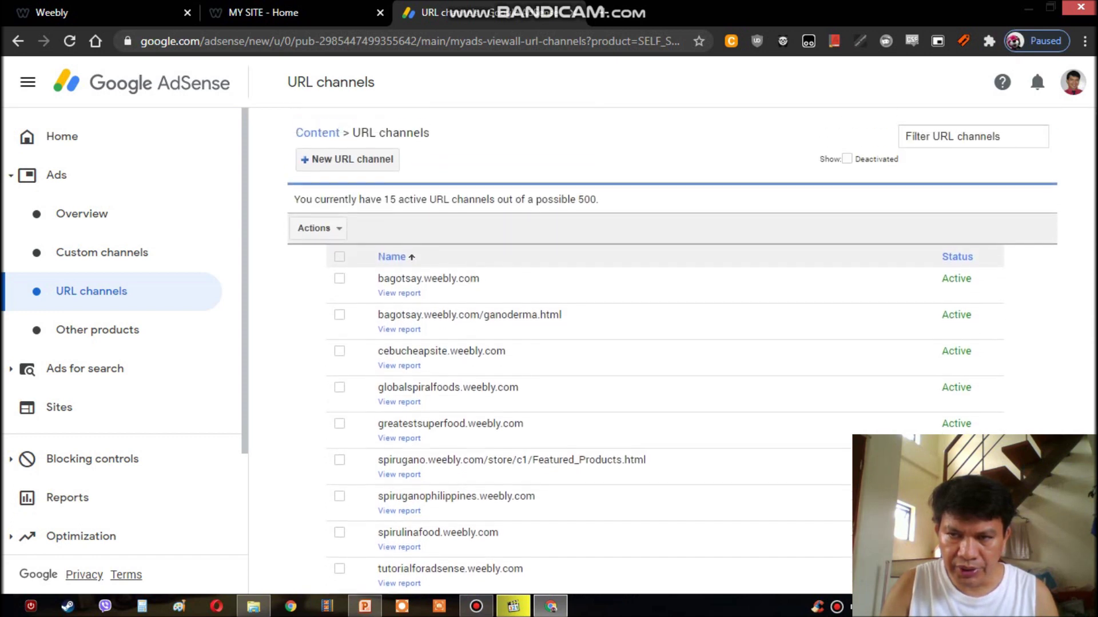
pyautogui.scroll(-1, 663, 349)
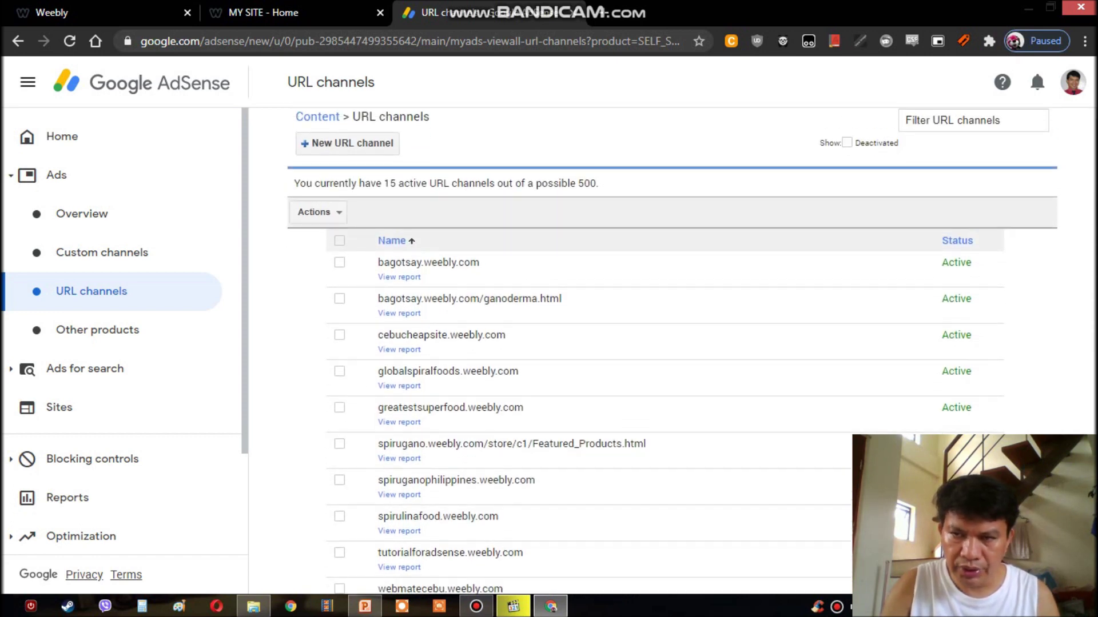
pyautogui.scroll(1, 663, 349)
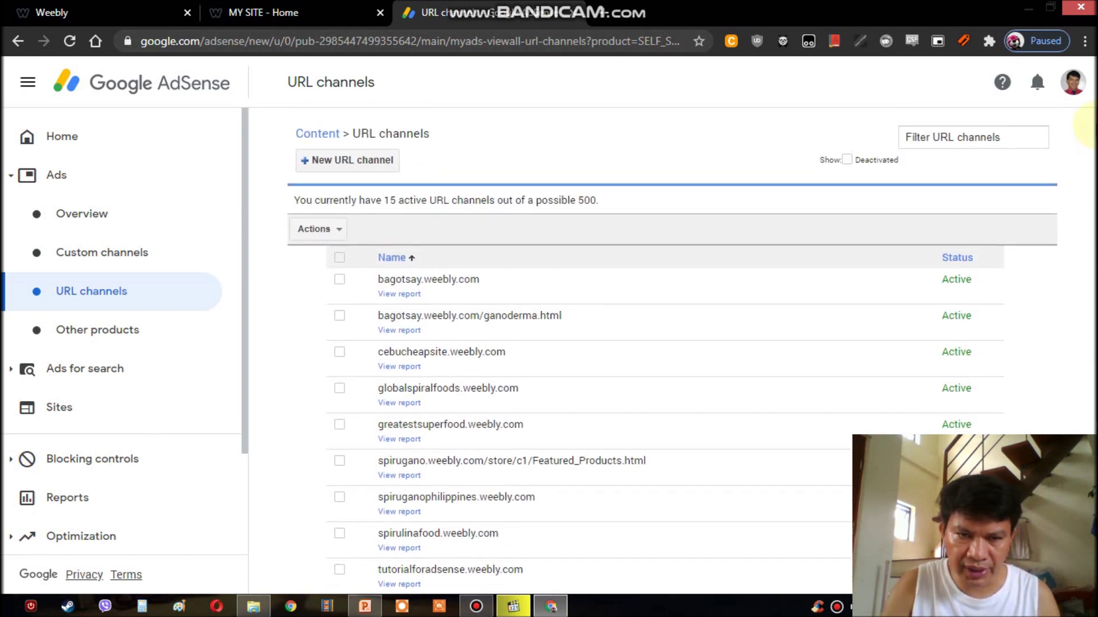
pyautogui.scroll(-1, 663, 349)
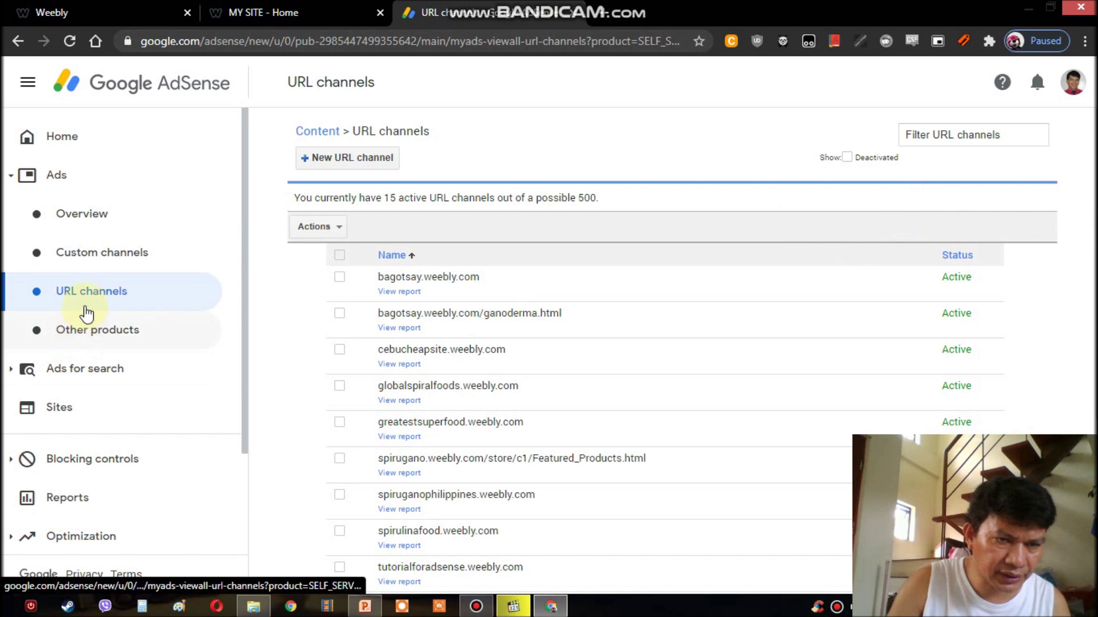
pyautogui.click(50, 409)
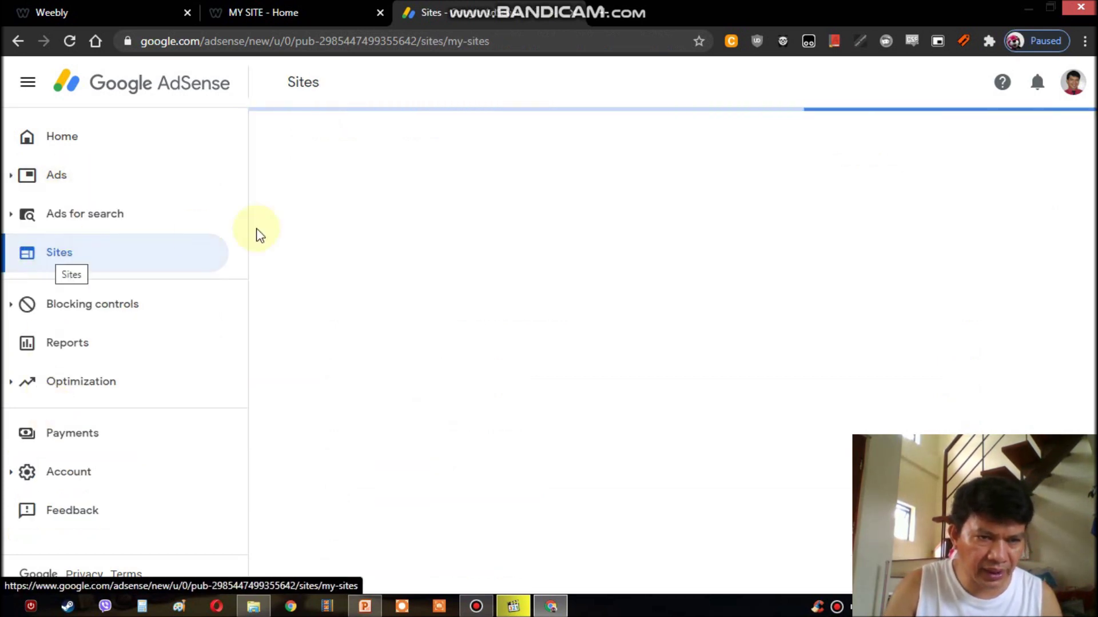
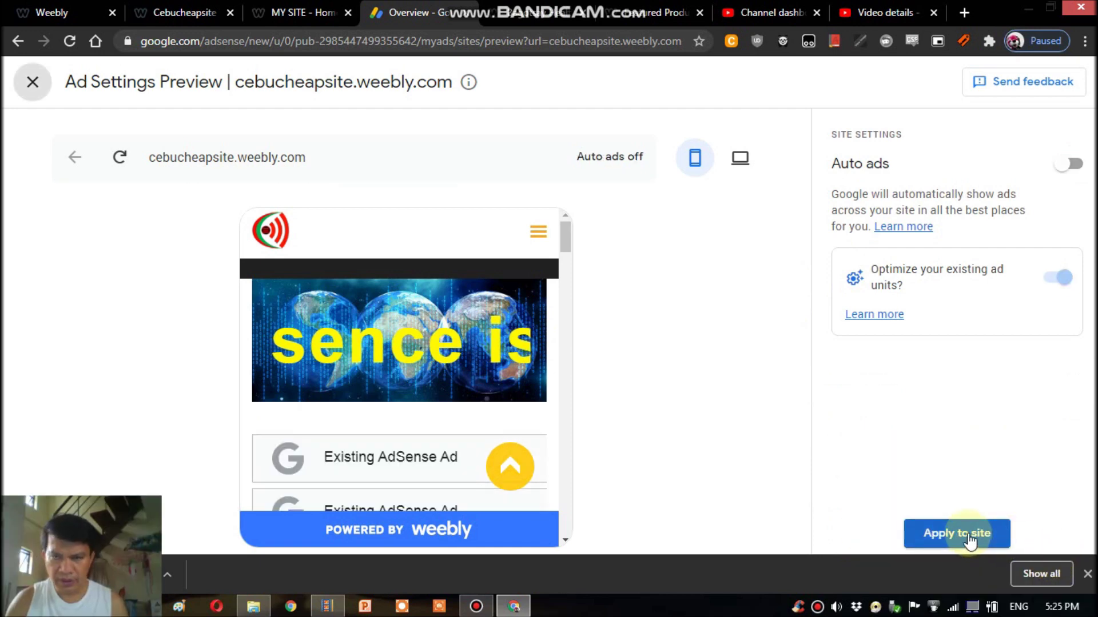
# - Apply the Auto ads settings to cebucheapsite.weebly.com immediately, keeping 'Apply now', and save
pyautogui.click(968, 537)
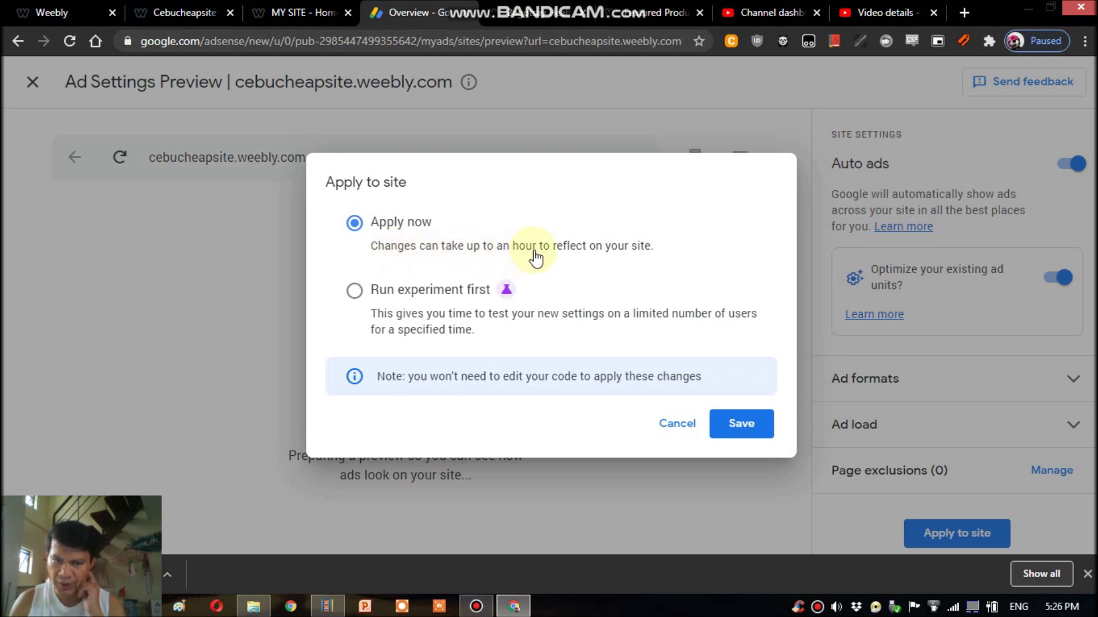
pyautogui.click(735, 423)
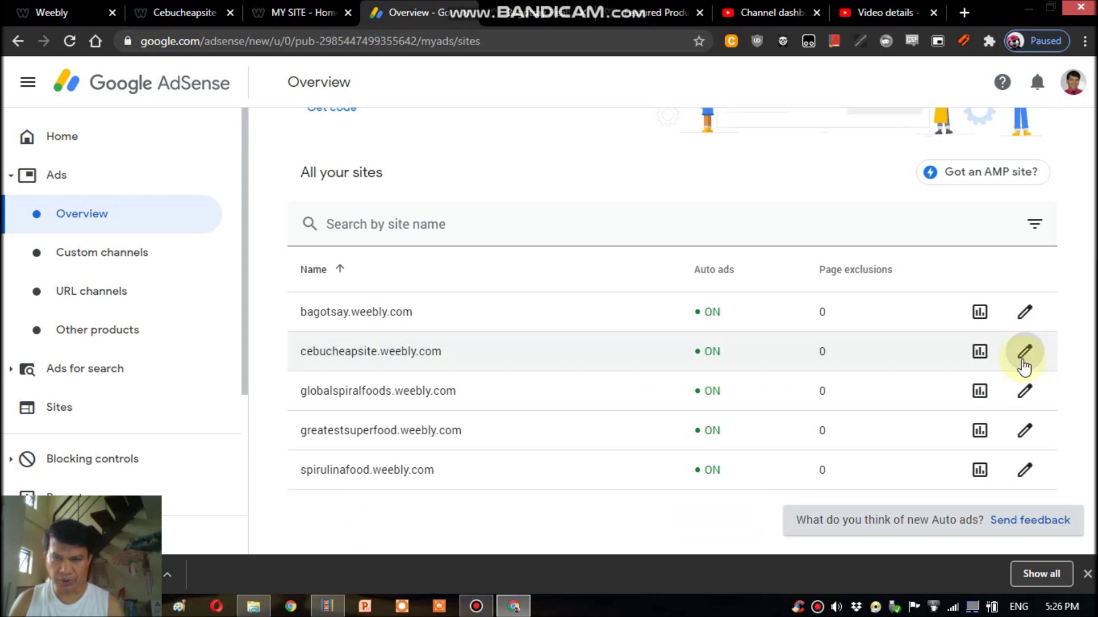
pyautogui.scroll(1, 1092, 384)
pyautogui.scroll(3, 1092, 385)
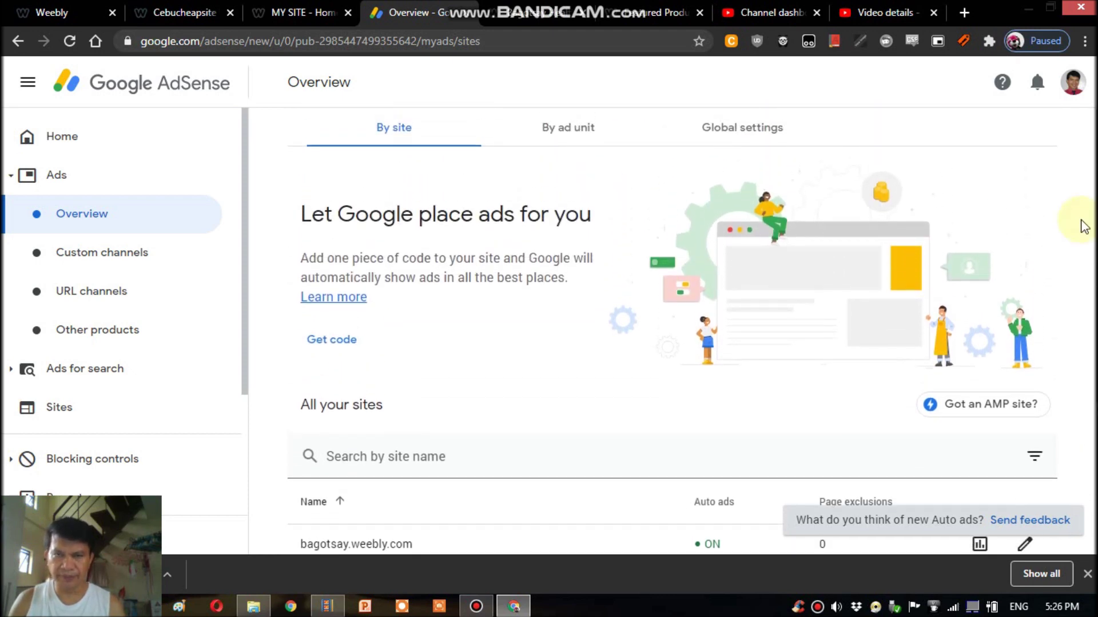
pyautogui.click(476, 594)
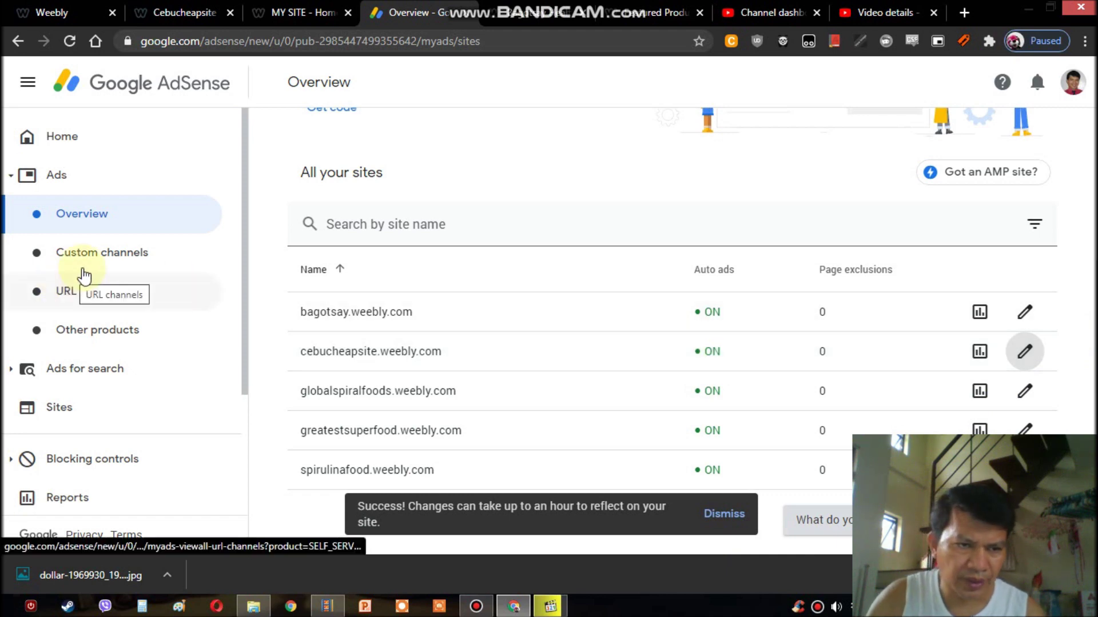
# - Browse the Custom channels table of 82 active channels out of 500, then return Home
pyautogui.click(109, 255)
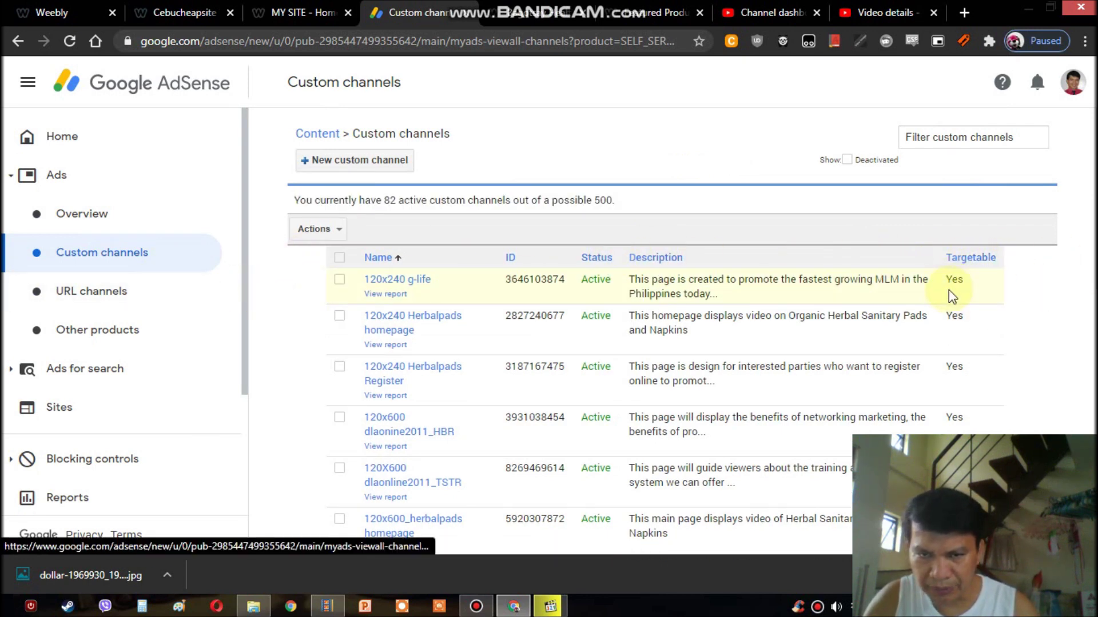
pyautogui.scroll(-2, 672, 330)
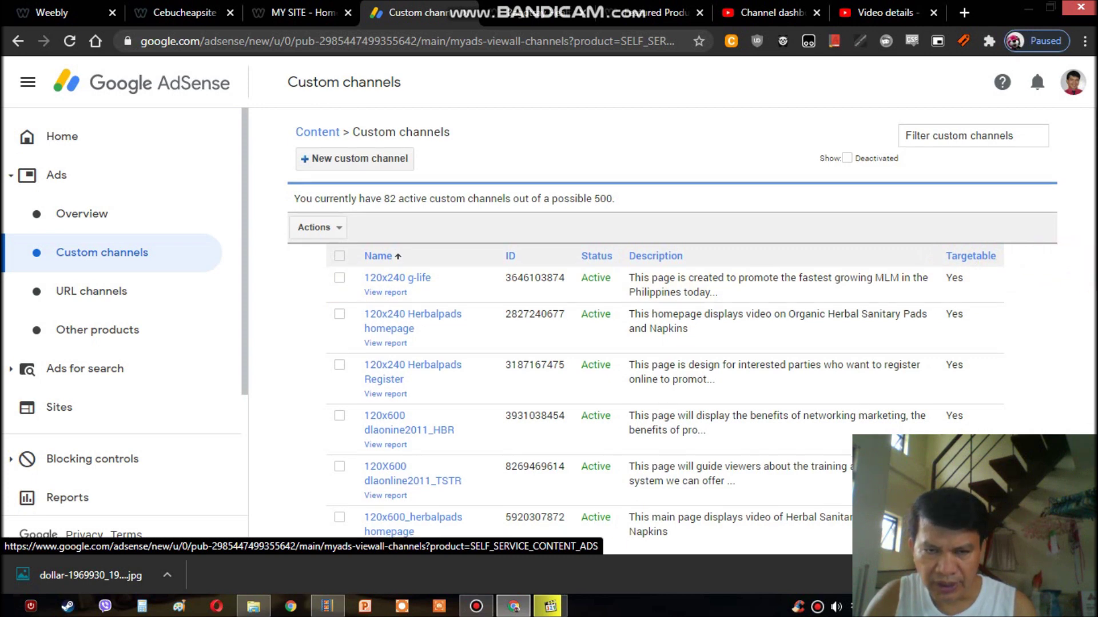
pyautogui.scroll(-1, 673, 330)
pyautogui.scroll(3, 1046, 245)
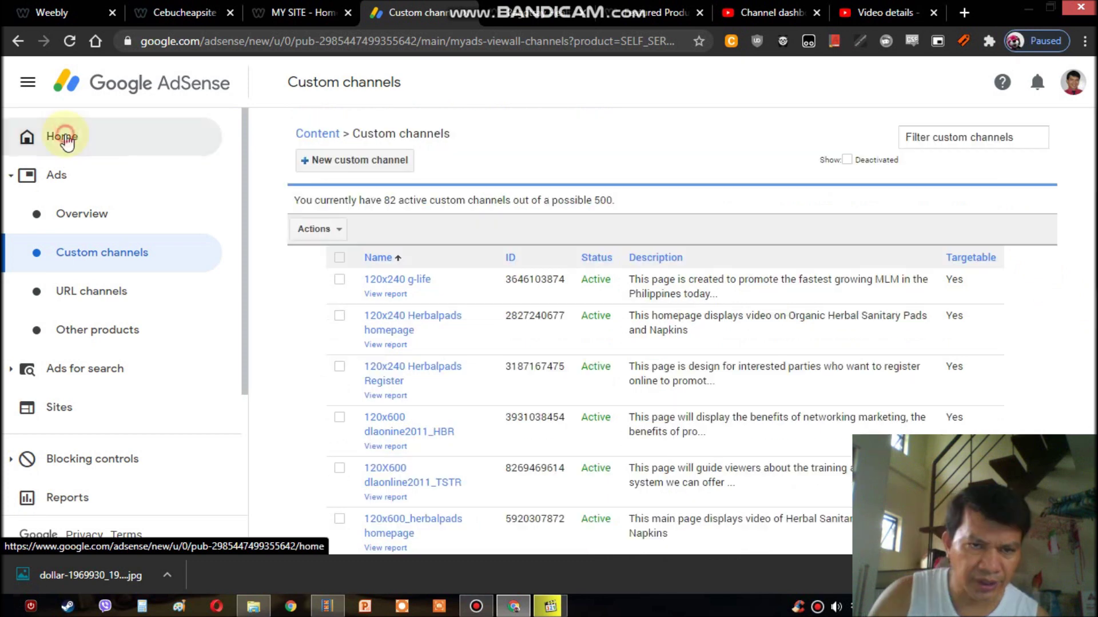
pyautogui.click(64, 138)
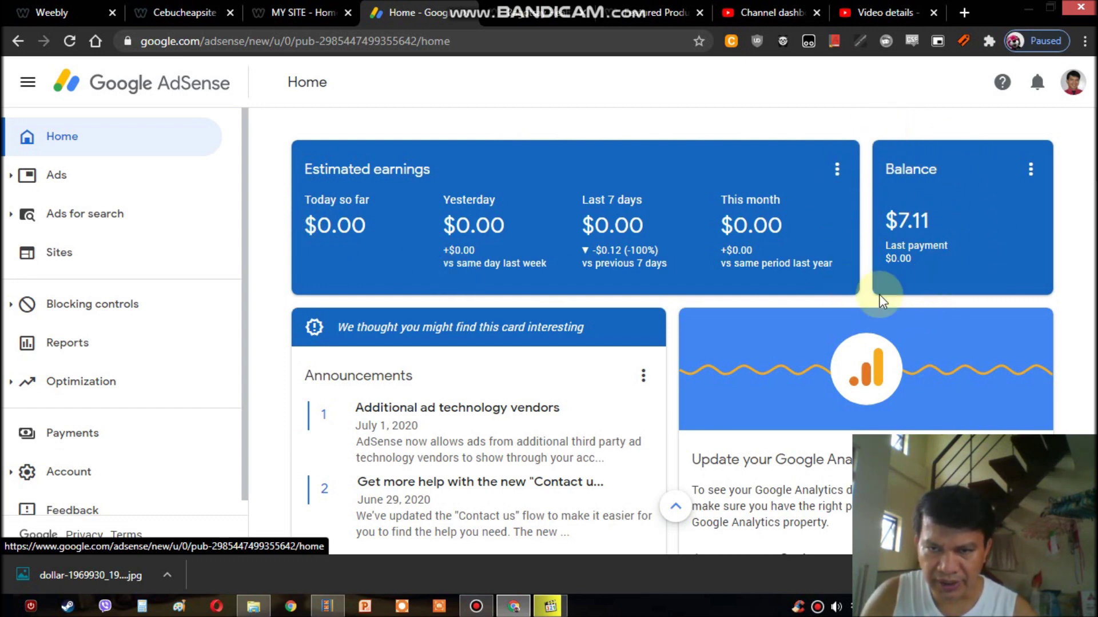
# - Review the home earnings and balance cards, then open the last-7-days Sites report
pyautogui.scroll(-10, 1089, 353)
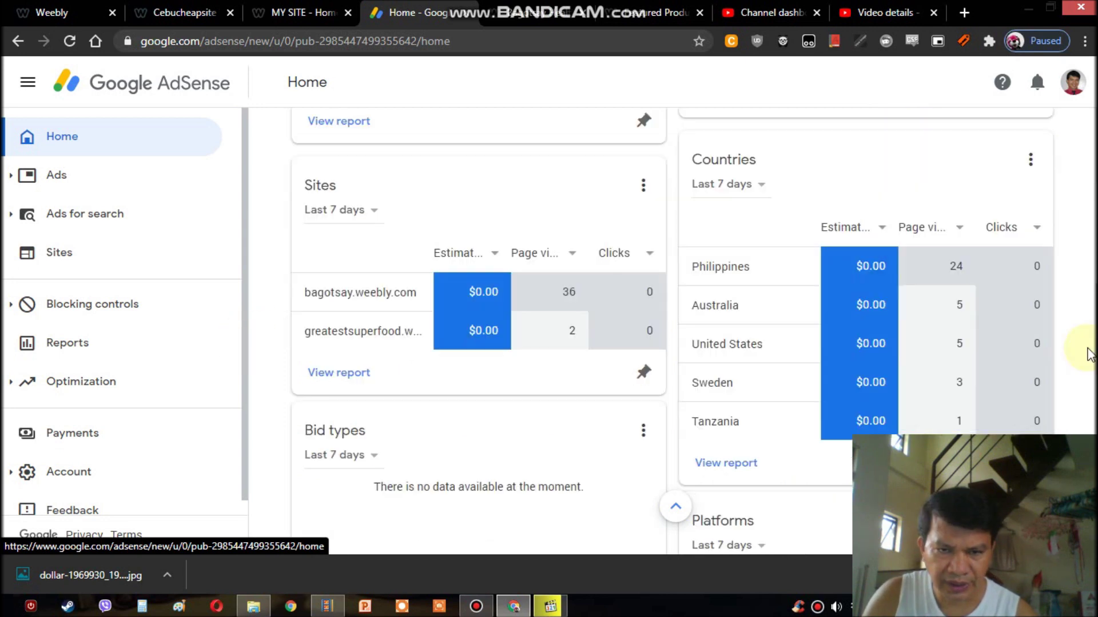
pyautogui.scroll(-11, 1089, 353)
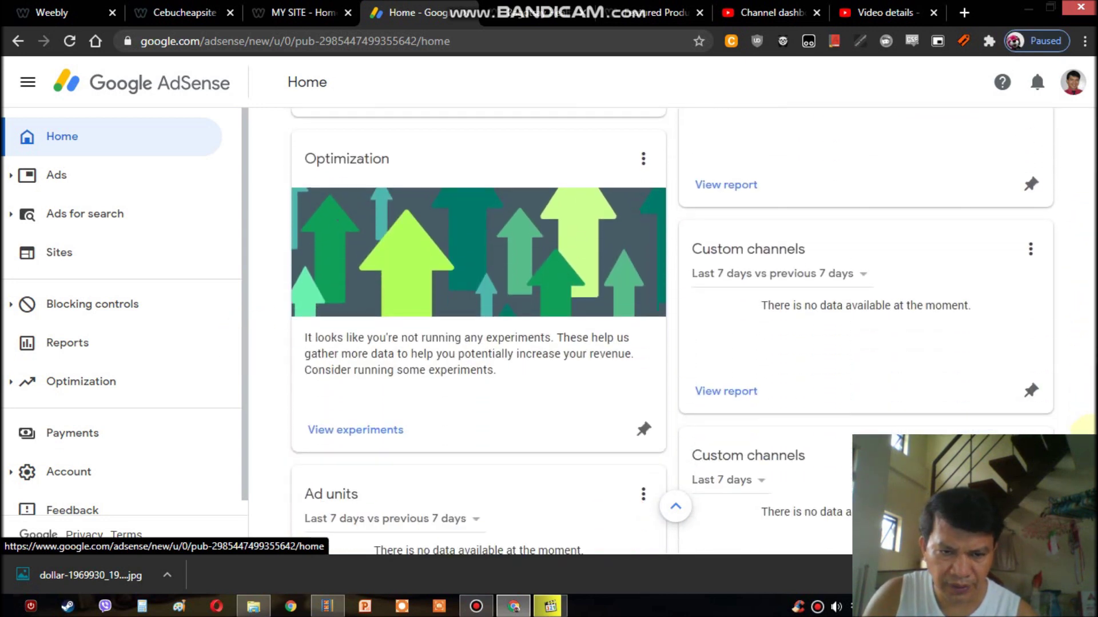
pyautogui.scroll(-4, 673, 333)
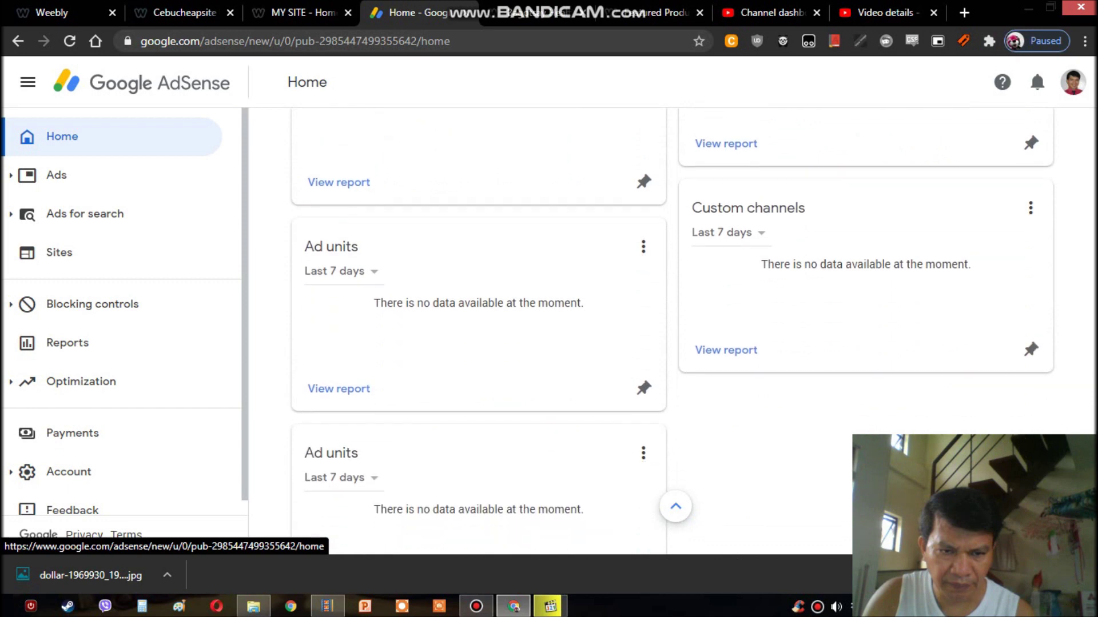
pyautogui.scroll(10, 672, 333)
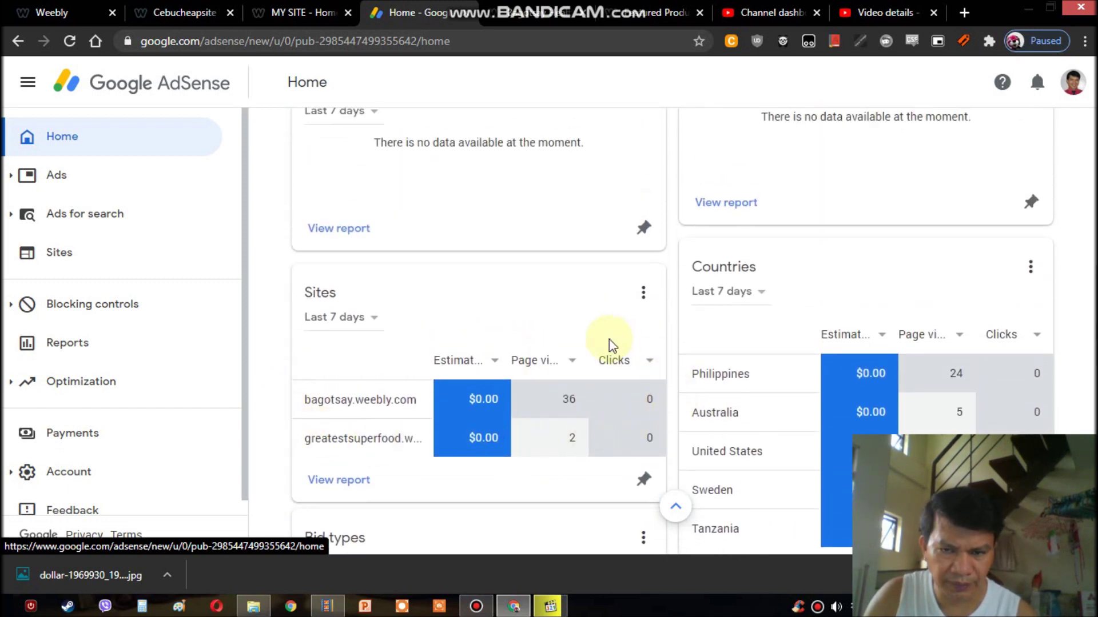
pyautogui.click(338, 384)
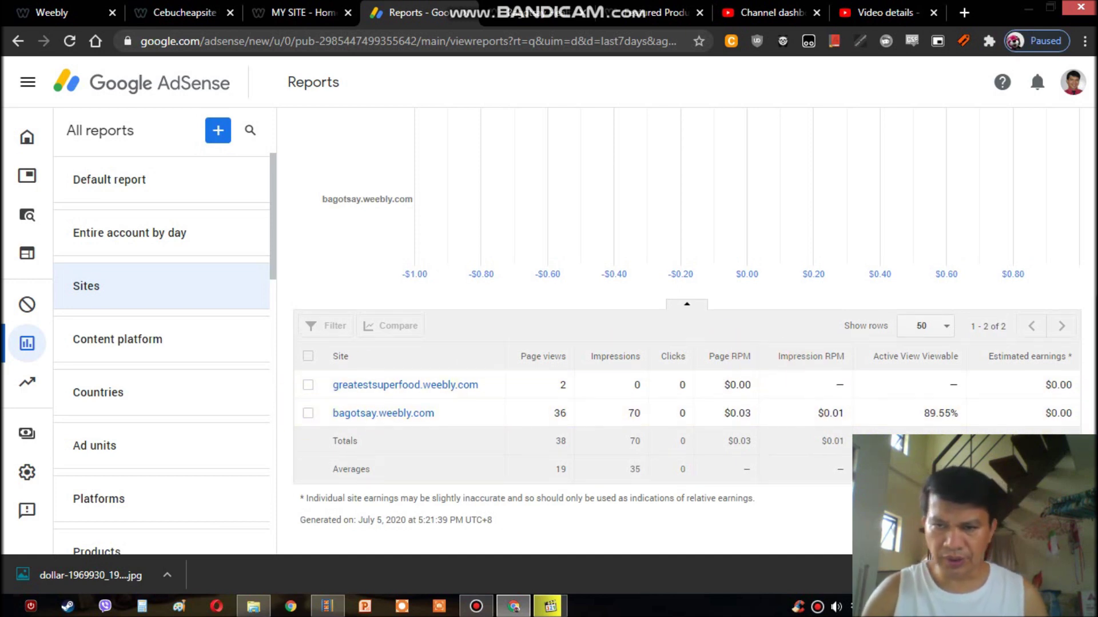
pyautogui.scroll(6, 280, 383)
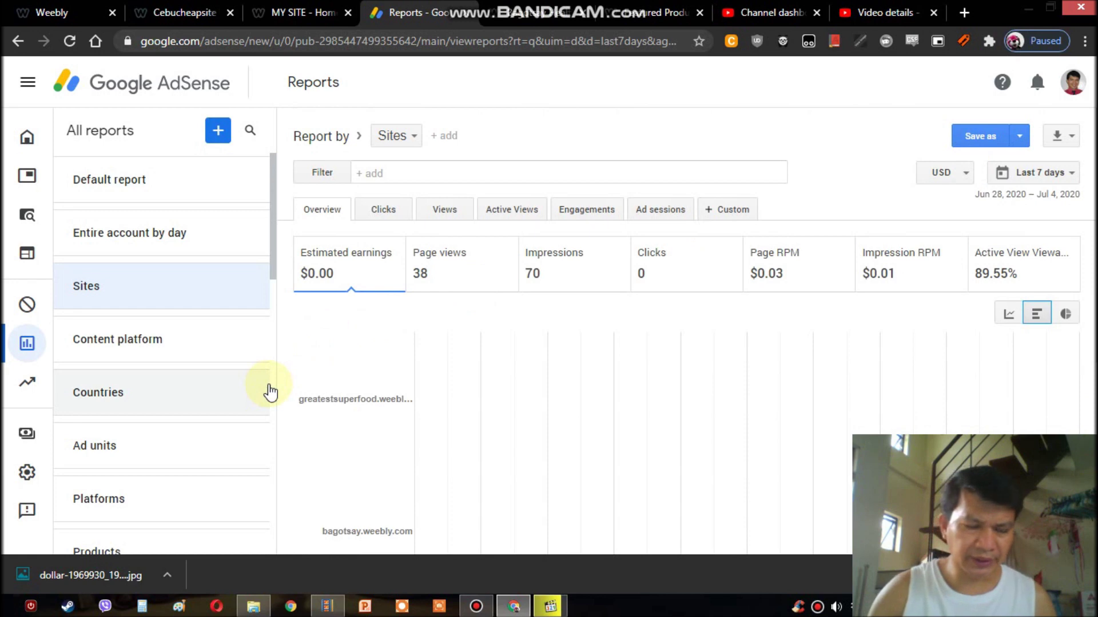
pyautogui.moveTo(63, 145)
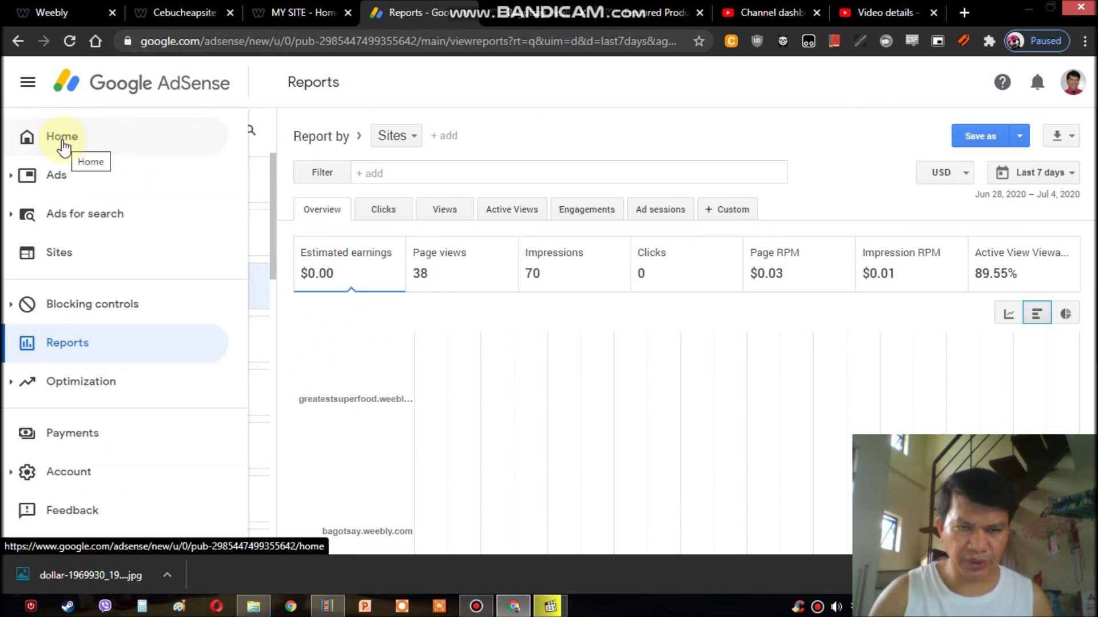